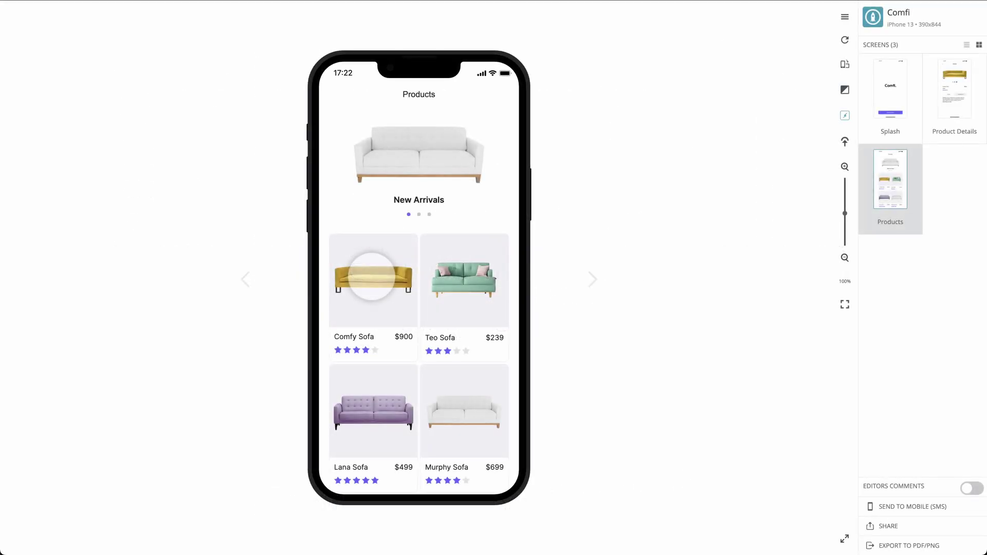
# In the preview player, open Comfy Sofa, go back to Products, then open Comfy Sofa again
pyautogui.click(370, 276)
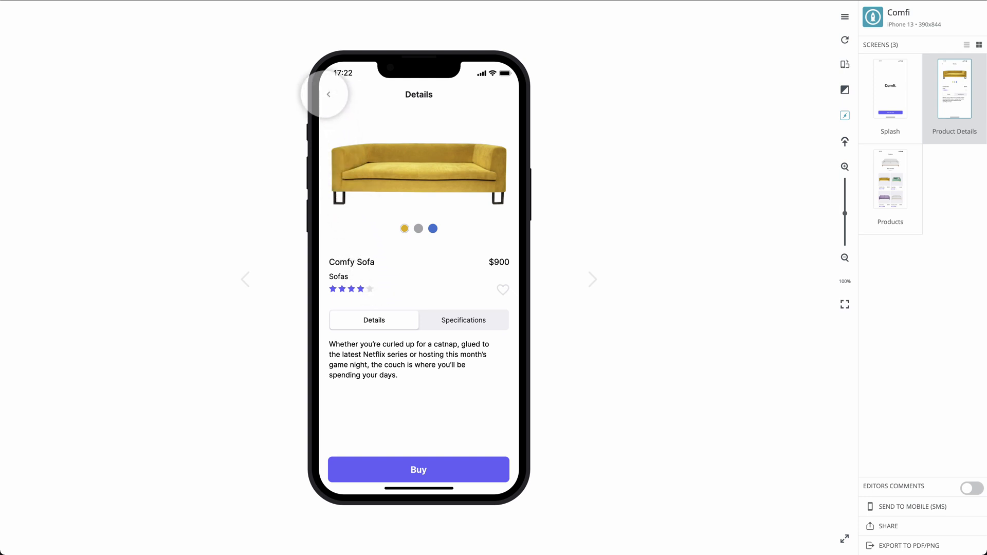
pyautogui.click(327, 94)
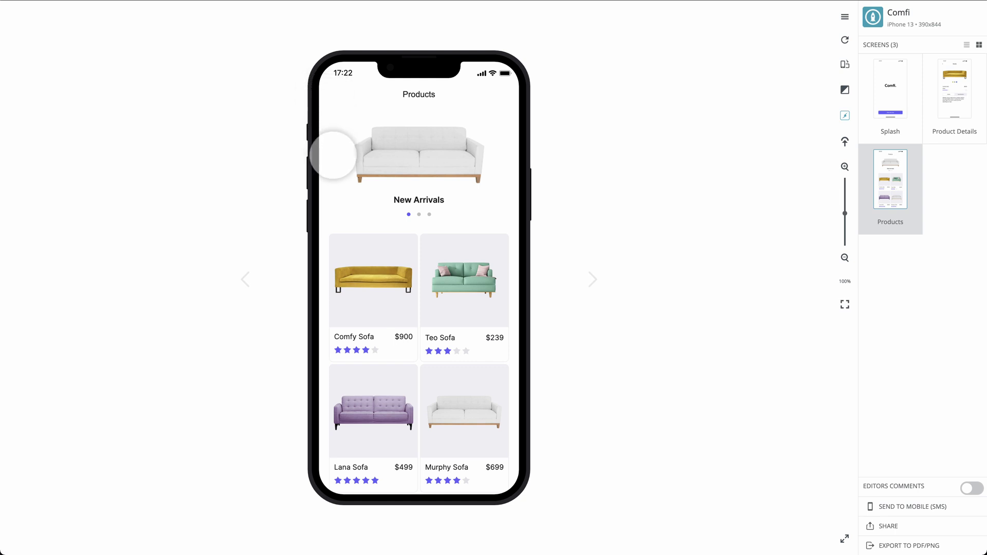
pyautogui.click(359, 257)
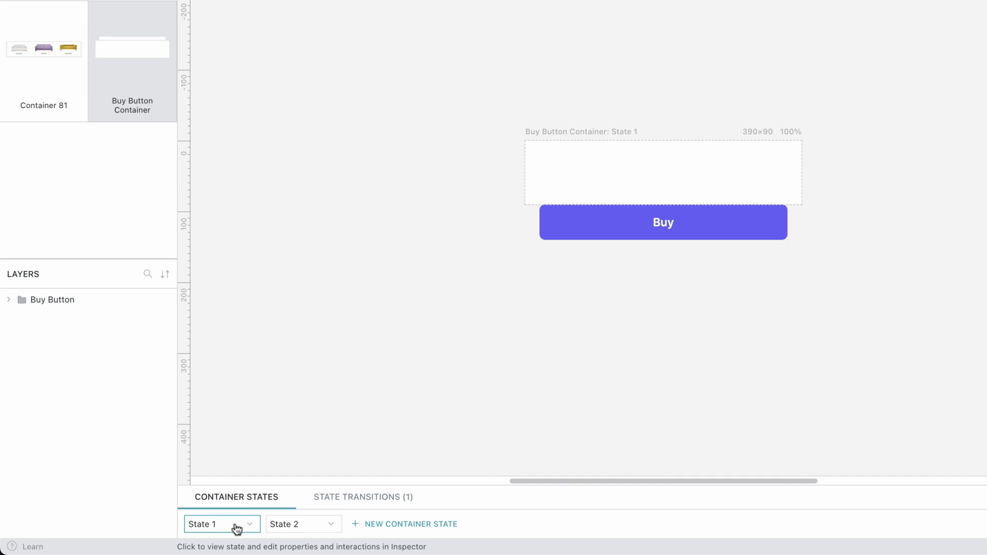
# Compare State 2 and State 1, then scrub the Buy button's slide-up transition to 200ms
pyautogui.click(300, 527)
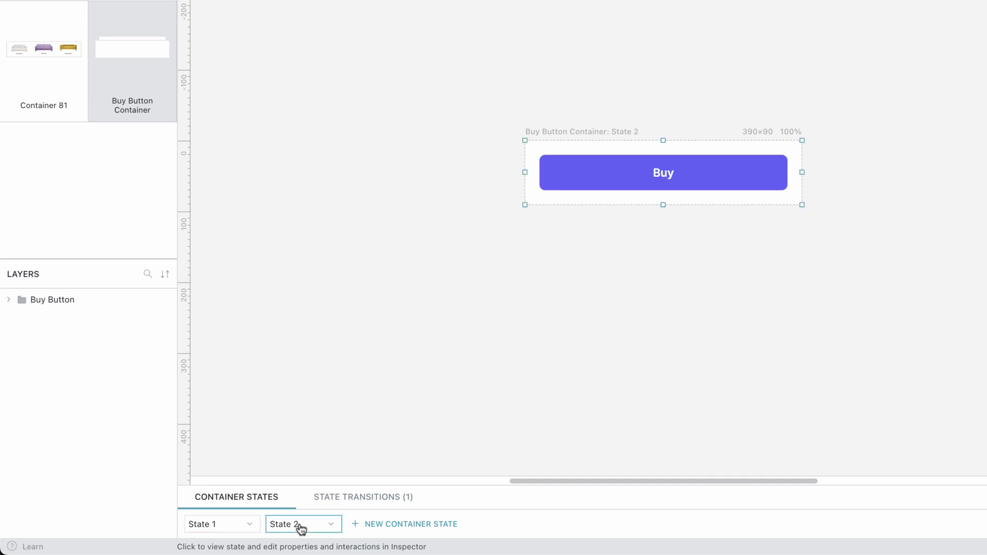
pyautogui.click(342, 502)
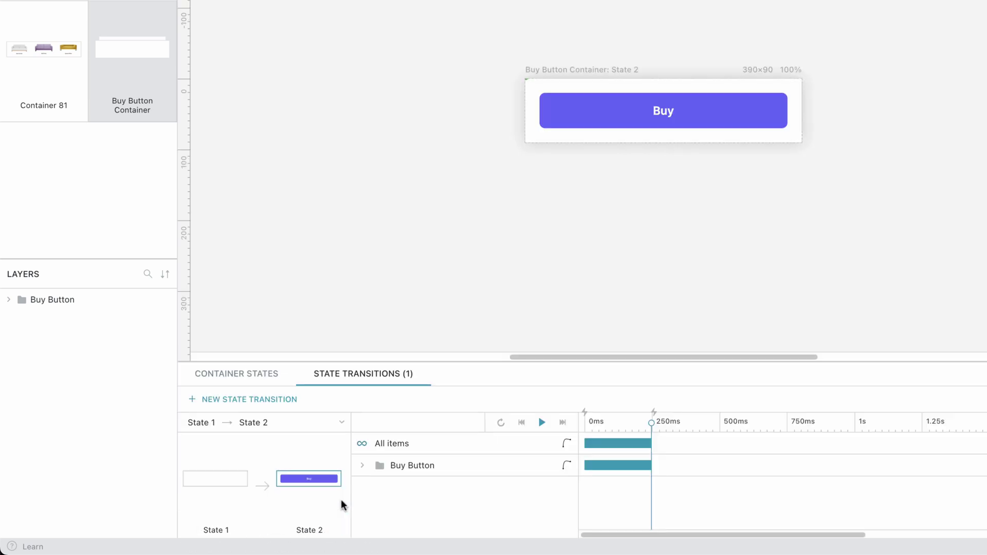
pyautogui.click(231, 484)
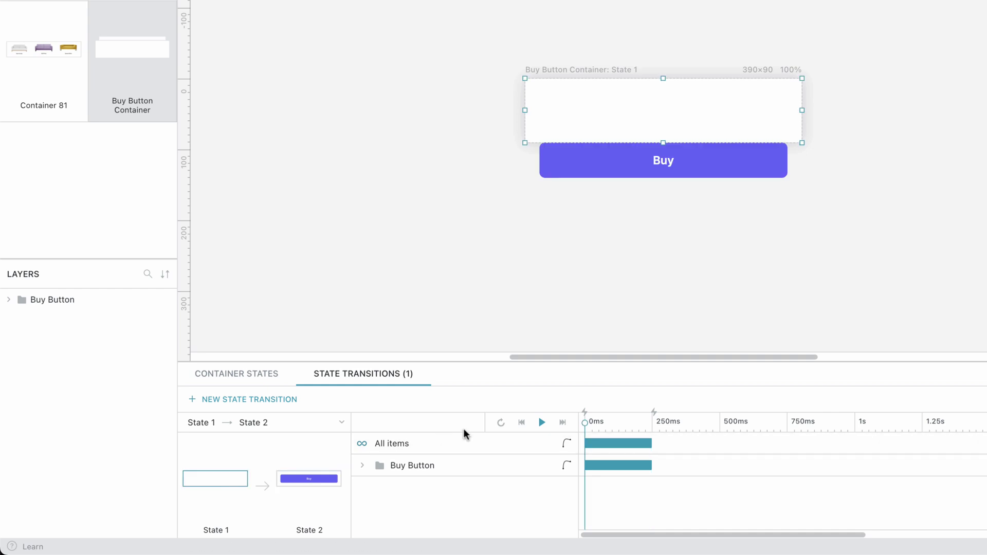
pyautogui.moveTo(585, 422); pyautogui.dragTo(653, 423)
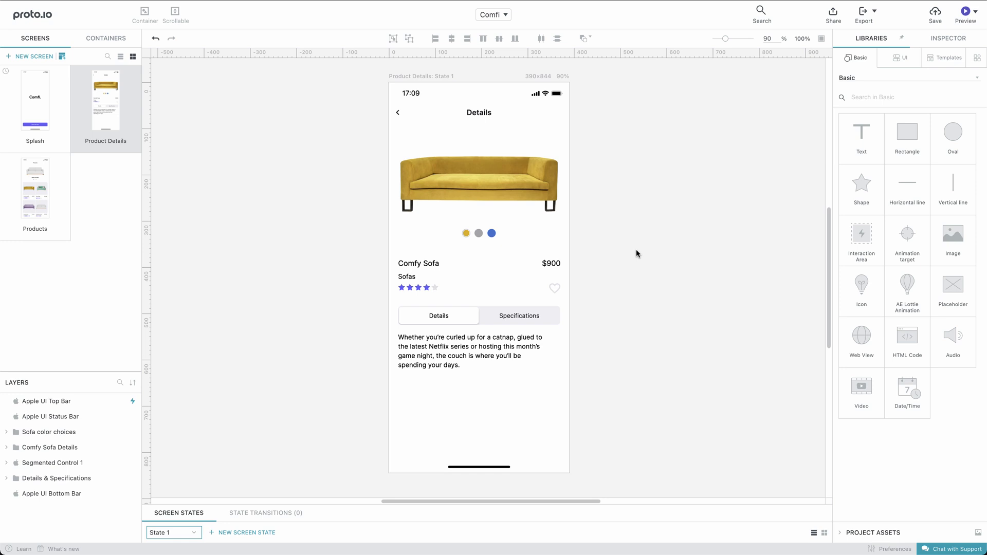
# Search components for 'button', filter to UI and iOS, and select Button with Background
pyautogui.press('super')
pyautogui.press('super+f')
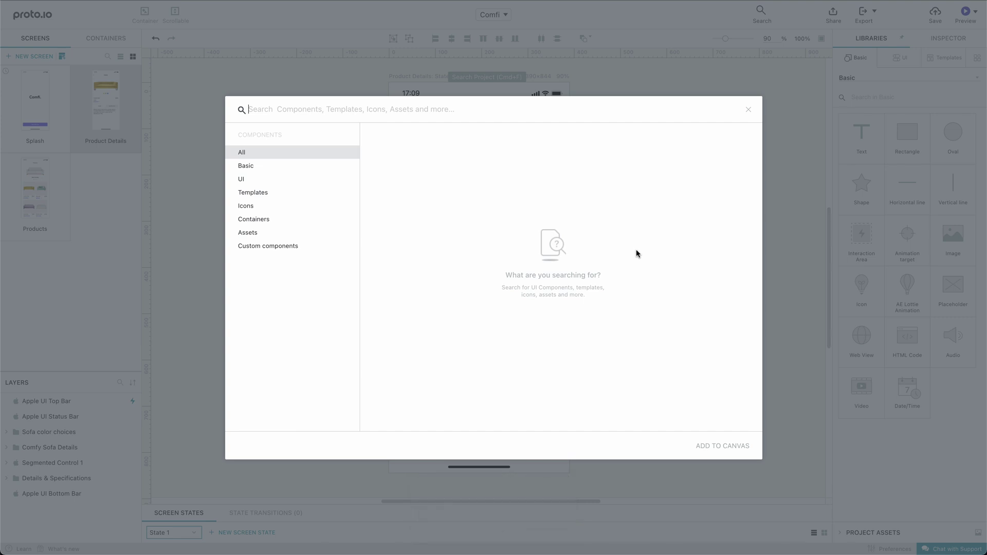
pyautogui.write('button')
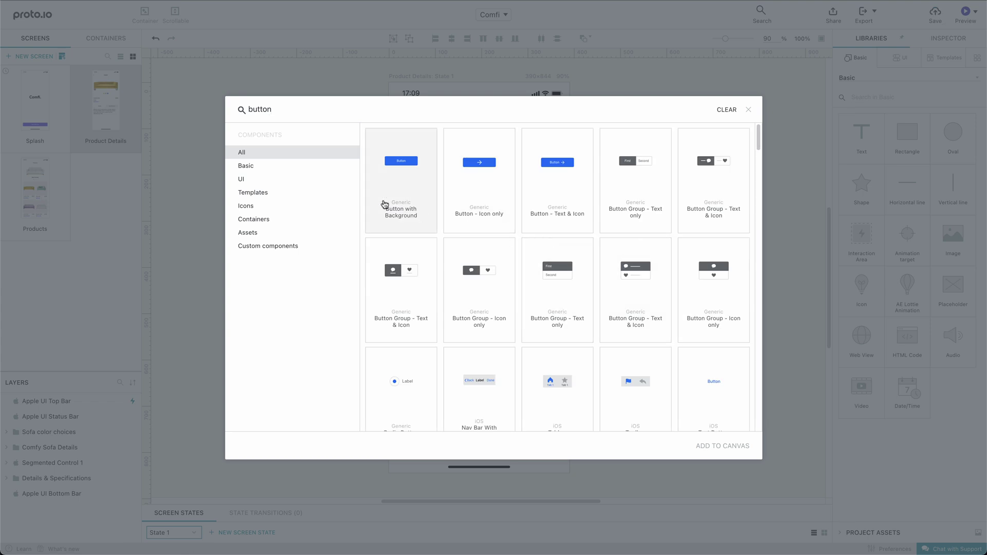
pyautogui.click(283, 183)
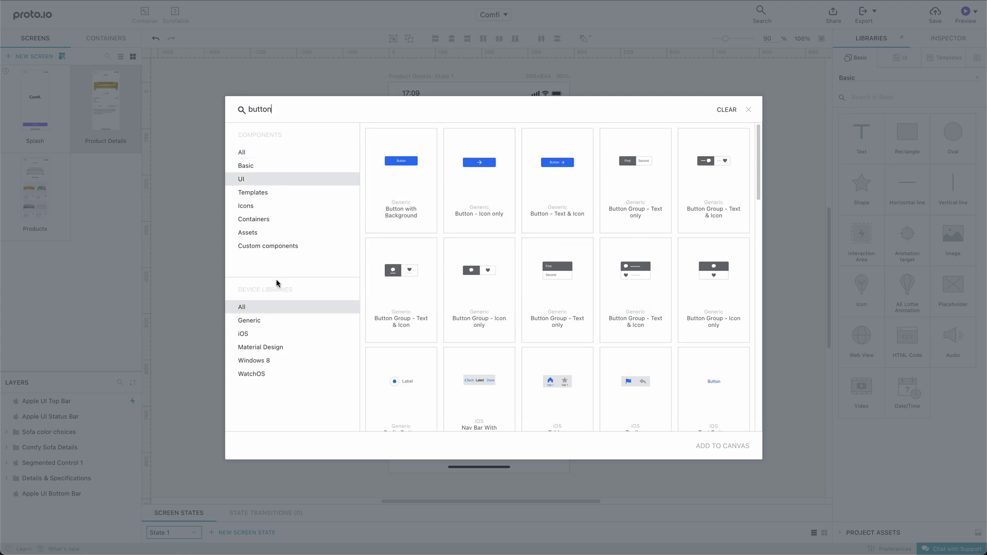
pyautogui.click(273, 336)
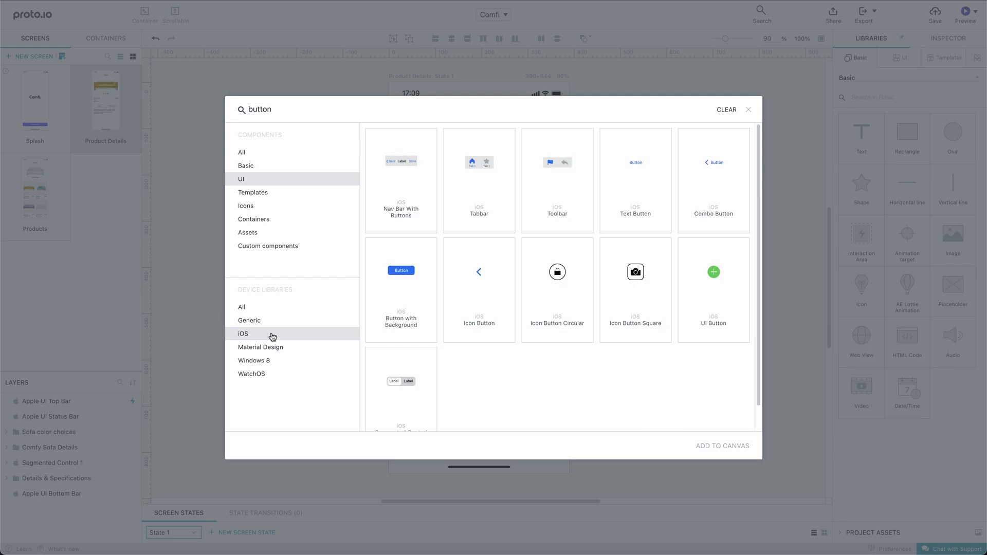
pyautogui.click(376, 289)
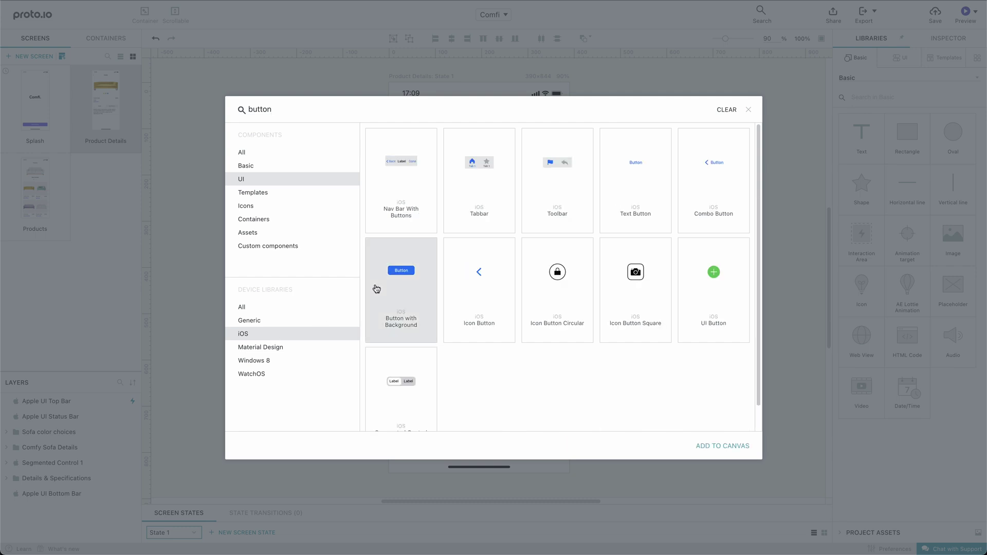
# Add the button to the screen at X20 Y750, sized 353×50
pyautogui.doubleClick(376, 289)
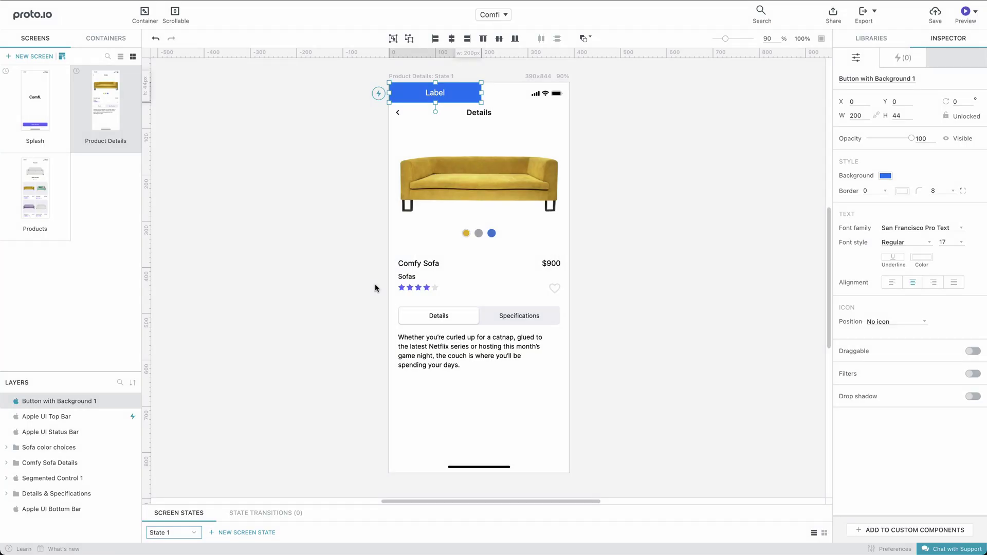
pyautogui.moveTo(437, 92); pyautogui.dragTo(559, 444)
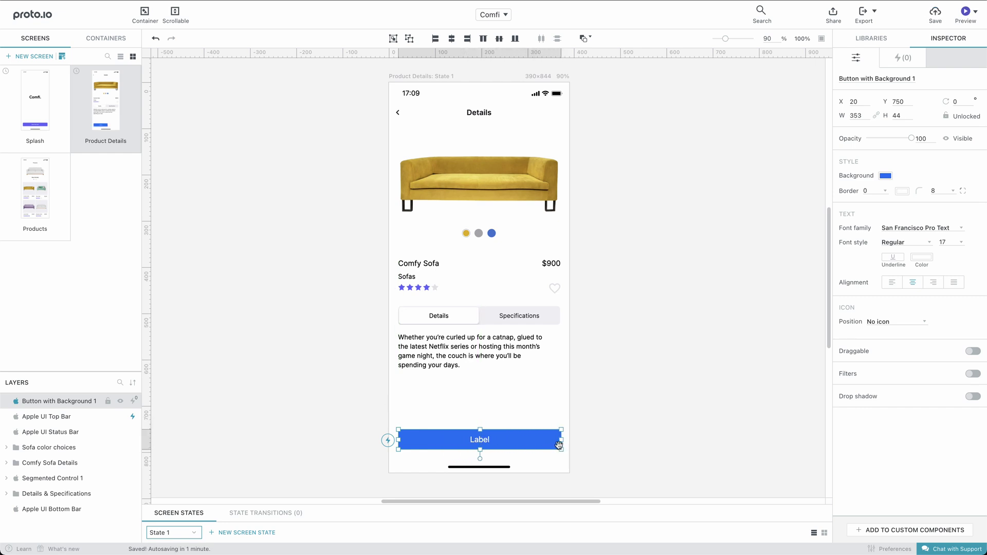
pyautogui.moveTo(479, 450); pyautogui.dragTo(480, 453)
# Relabel the button 'Buy' in Inter SemiBold with a purple 6f70ff background
pyautogui.doubleClick(478, 441)
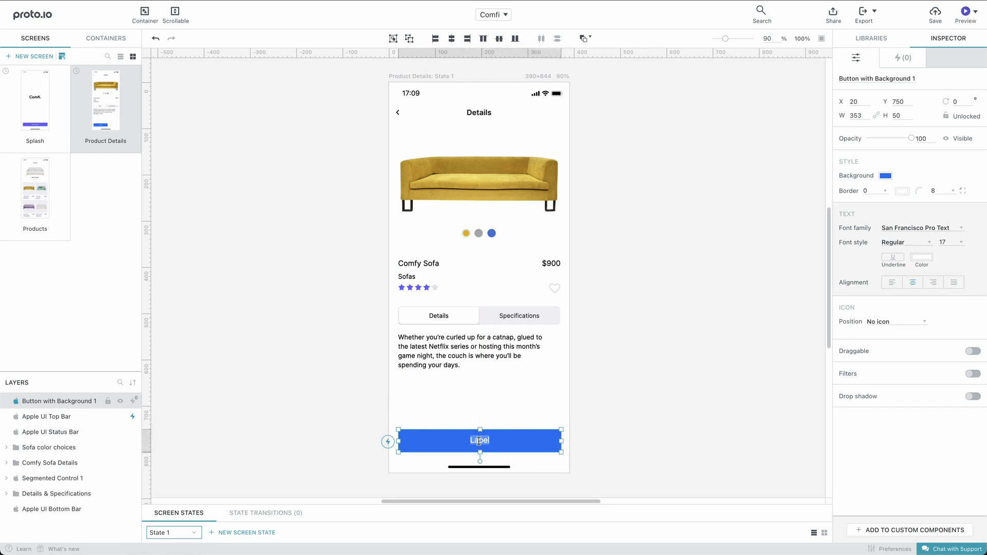
pyautogui.write('Buy')
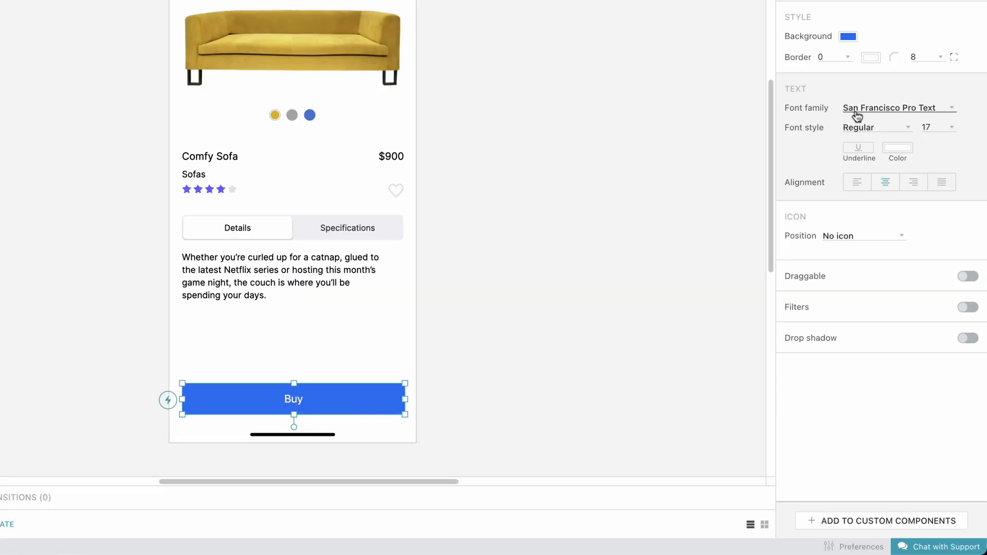
pyautogui.click(857, 111)
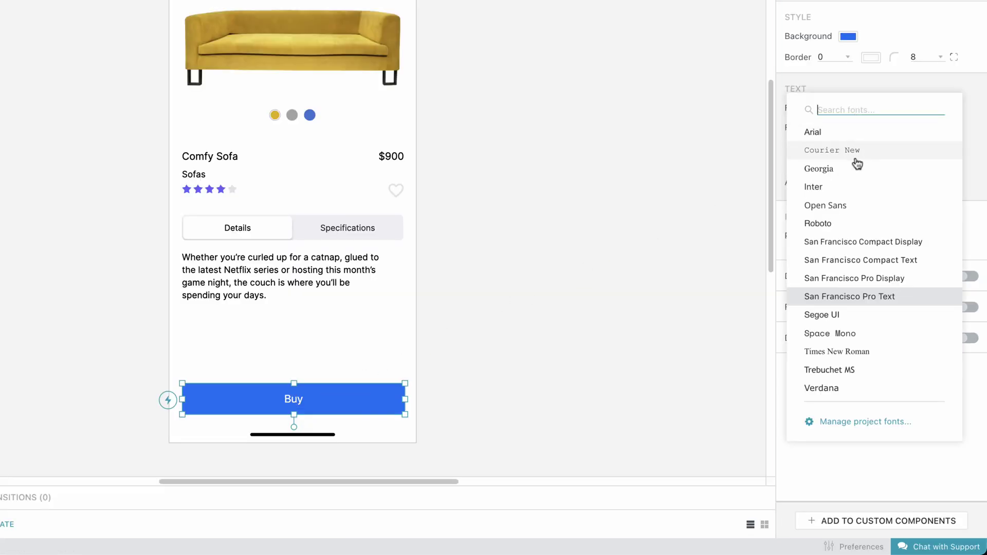
pyautogui.click(855, 151)
pyautogui.click(873, 133)
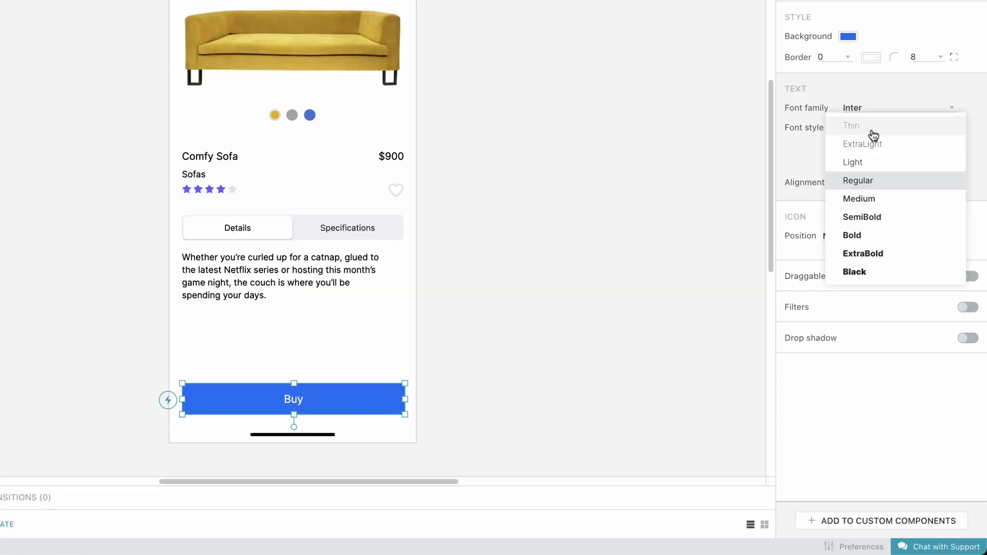
pyautogui.click(869, 216)
pyautogui.click(850, 37)
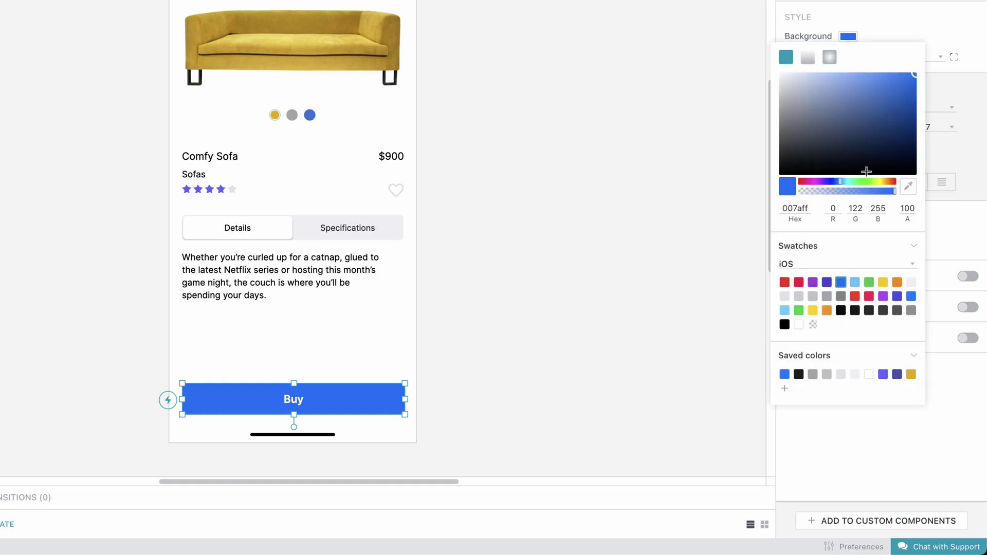
pyautogui.click(883, 374)
pyautogui.click(662, 270)
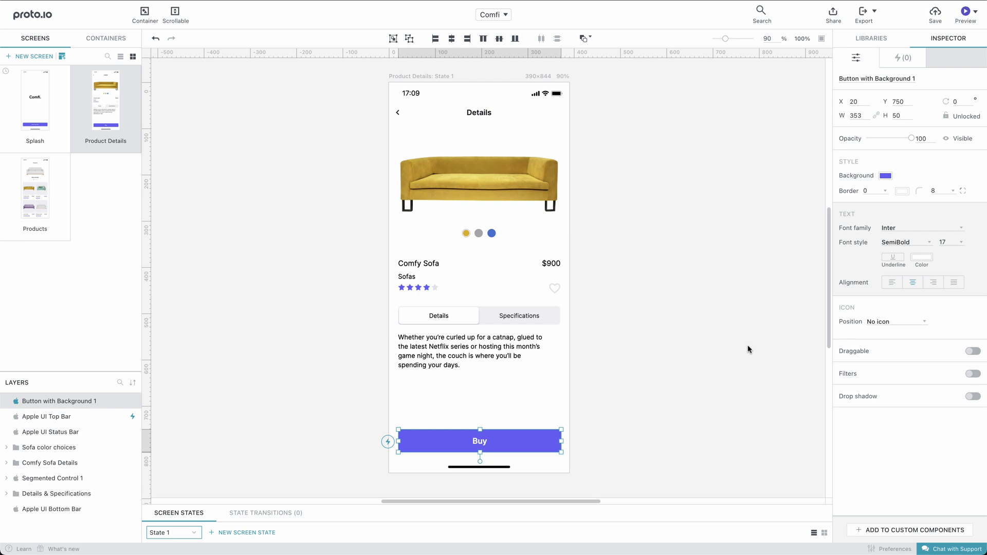
# Convert the Buy button into a container and open that container for editing
pyautogui.rightClick(530, 442)
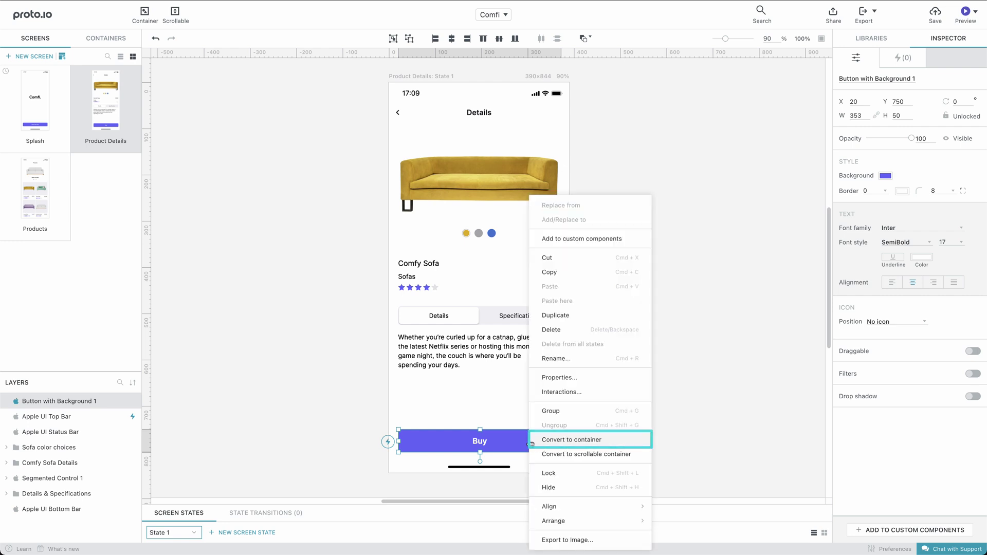
pyautogui.click(532, 440)
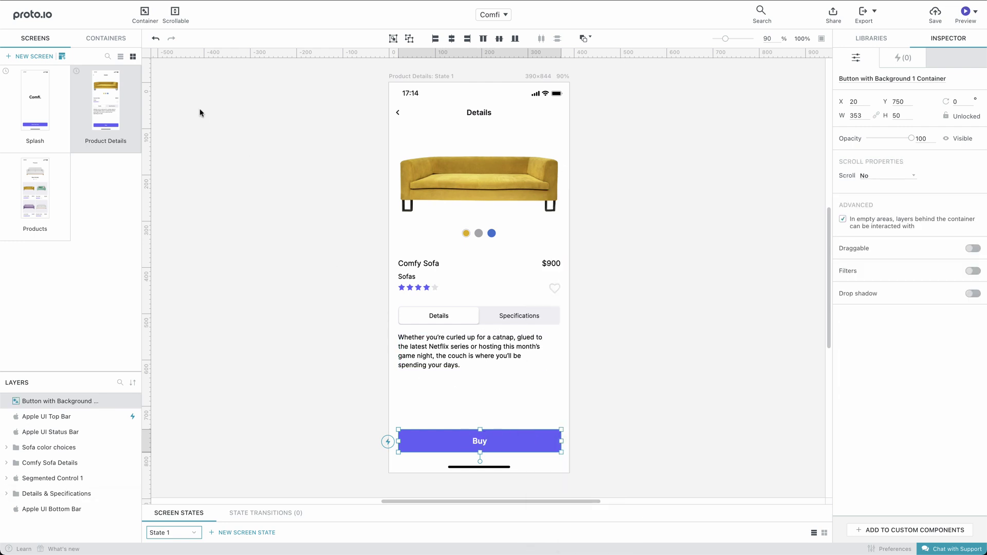
pyautogui.click(125, 44)
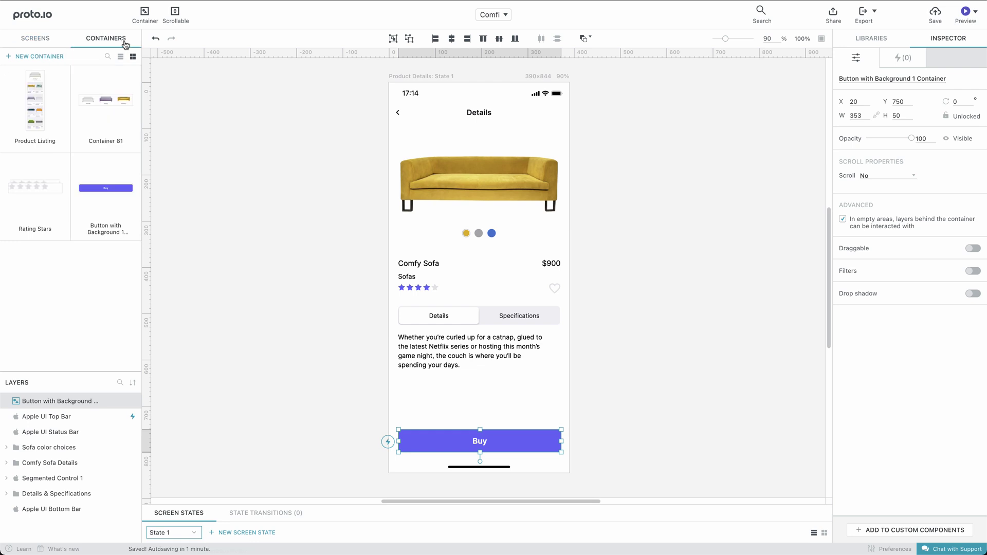
pyautogui.click(98, 178)
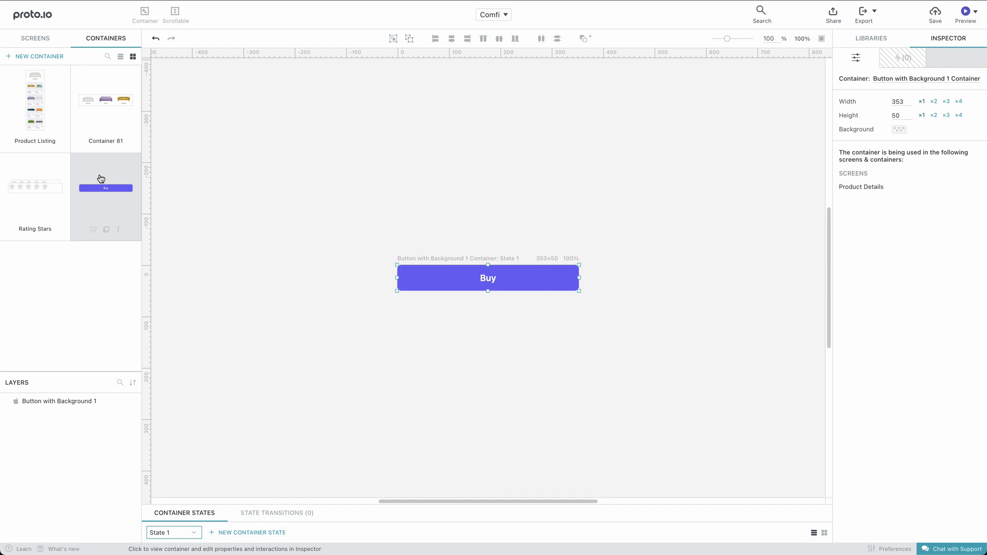
# Resize the container to 390×90 and drag the Buy button down into its lower part
pyautogui.moveTo(488, 292); pyautogui.dragTo(488, 312)
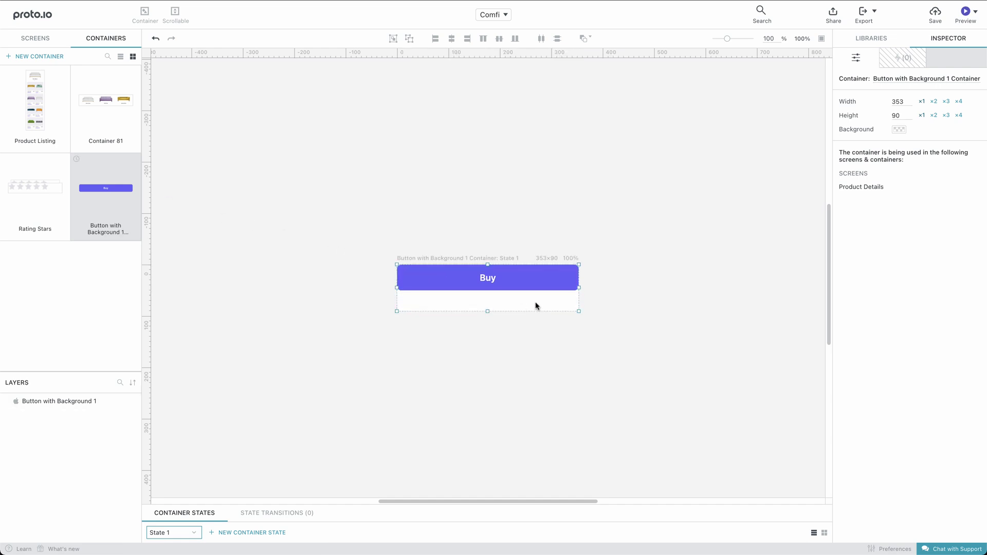
pyautogui.moveTo(580, 288); pyautogui.dragTo(600, 289)
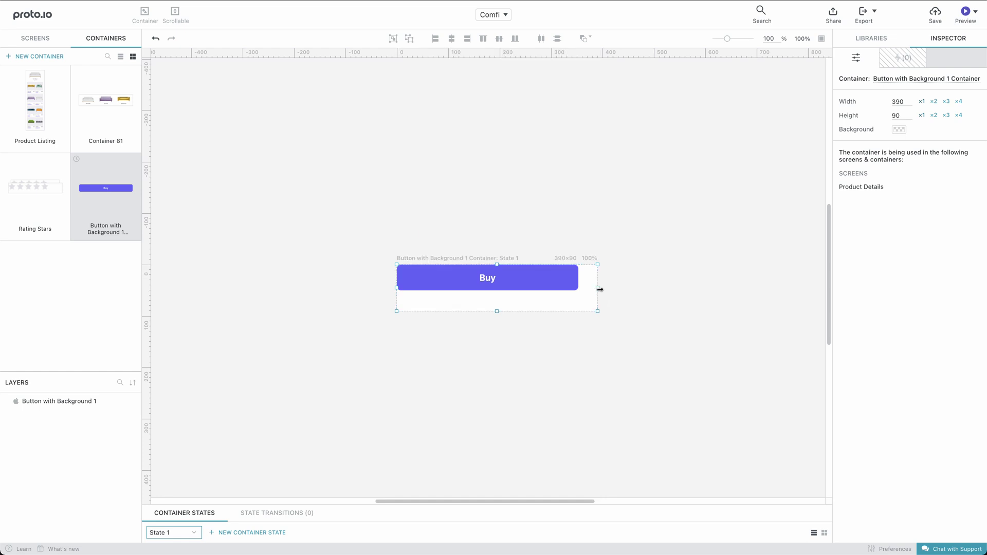
pyautogui.moveTo(498, 280); pyautogui.dragTo(508, 327)
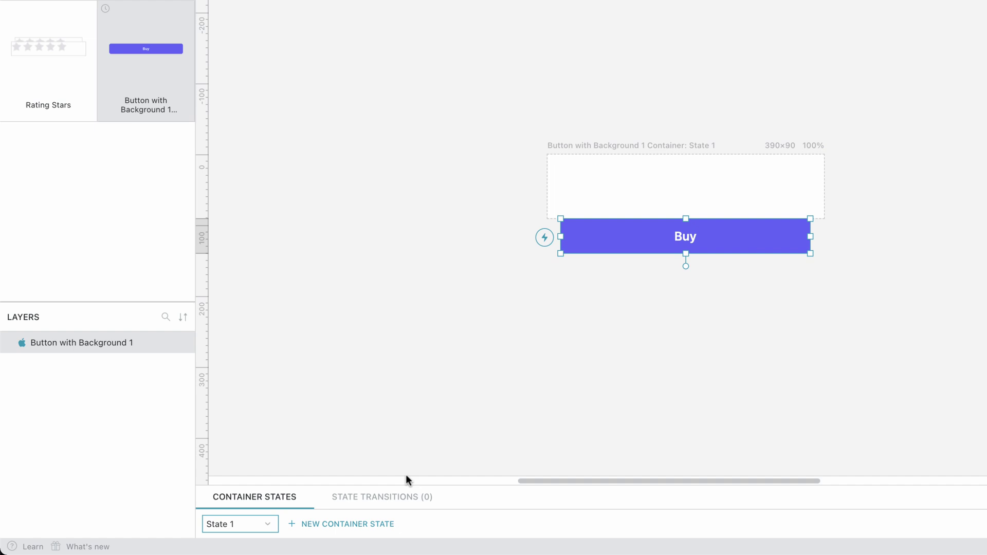
# Add State 2 with the Buy button raised to the container's top, comparing it against State 1
pyautogui.click(341, 524)
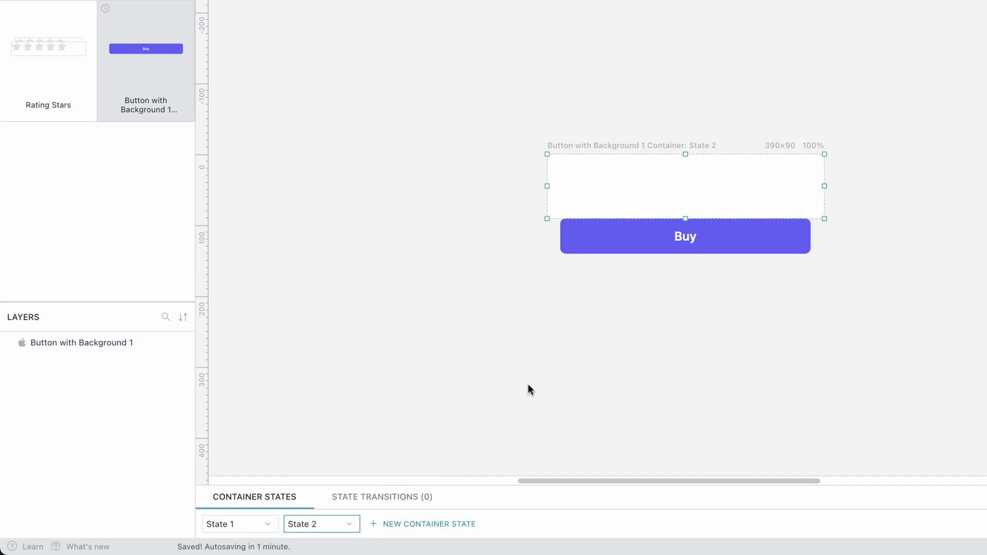
pyautogui.click(683, 236)
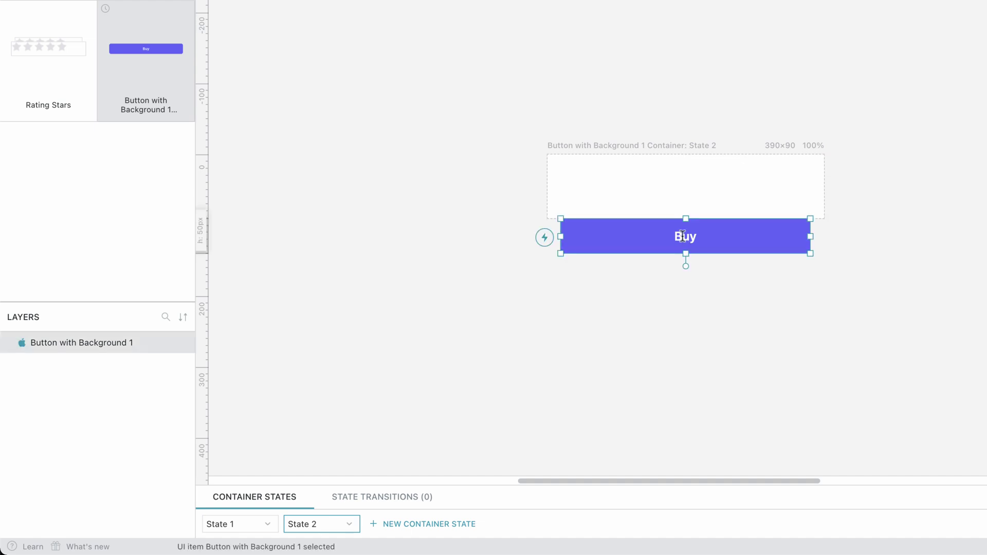
pyautogui.moveTo(682, 236); pyautogui.dragTo(684, 187)
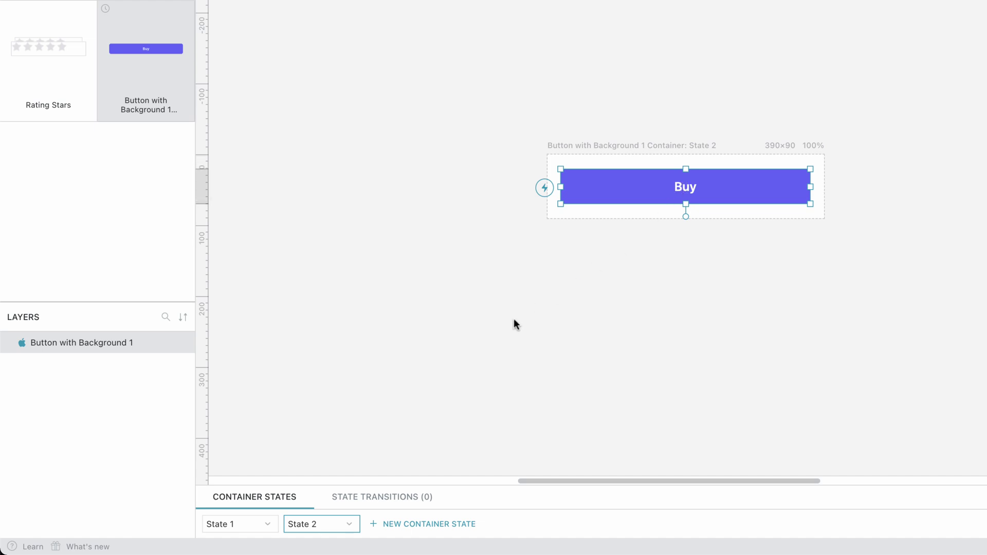
pyautogui.click(246, 524)
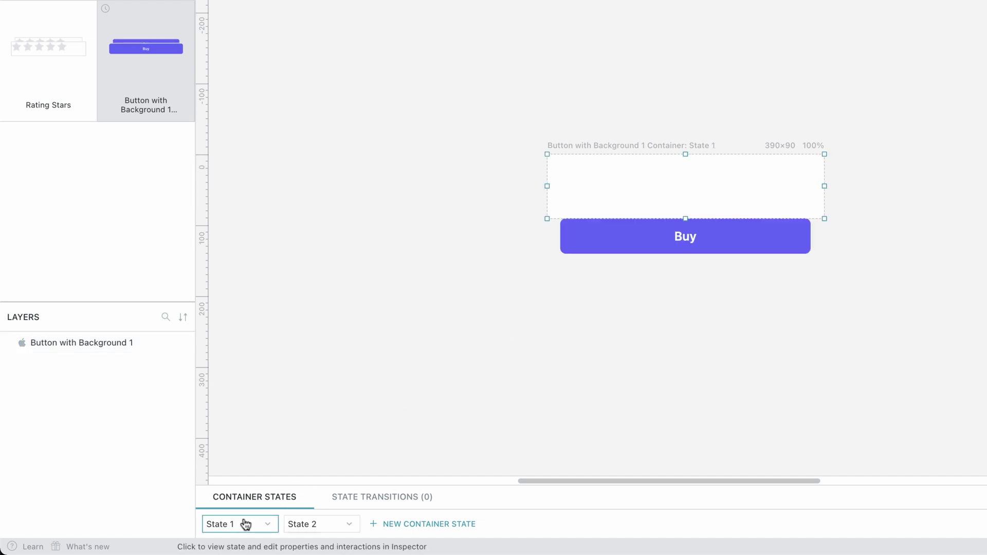
pyautogui.click(308, 525)
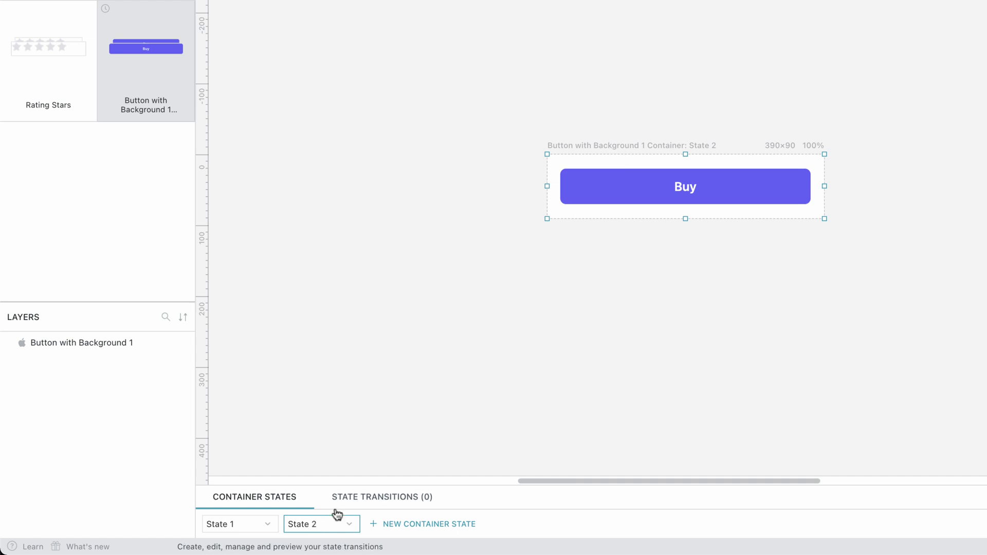
# Create a State 1 → State 2 transition for the Buy container and preview it
pyautogui.click(356, 499)
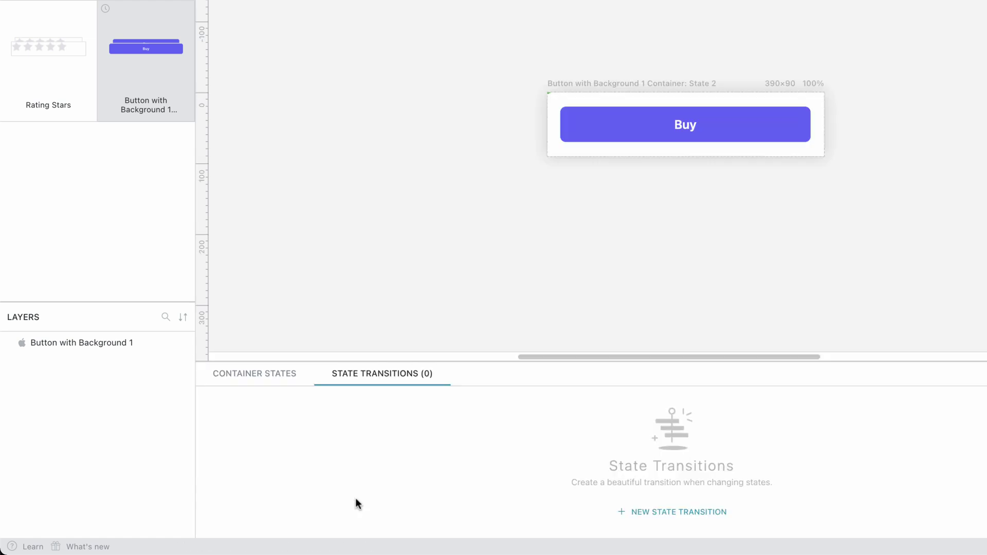
pyautogui.click(652, 513)
pyautogui.click(764, 241)
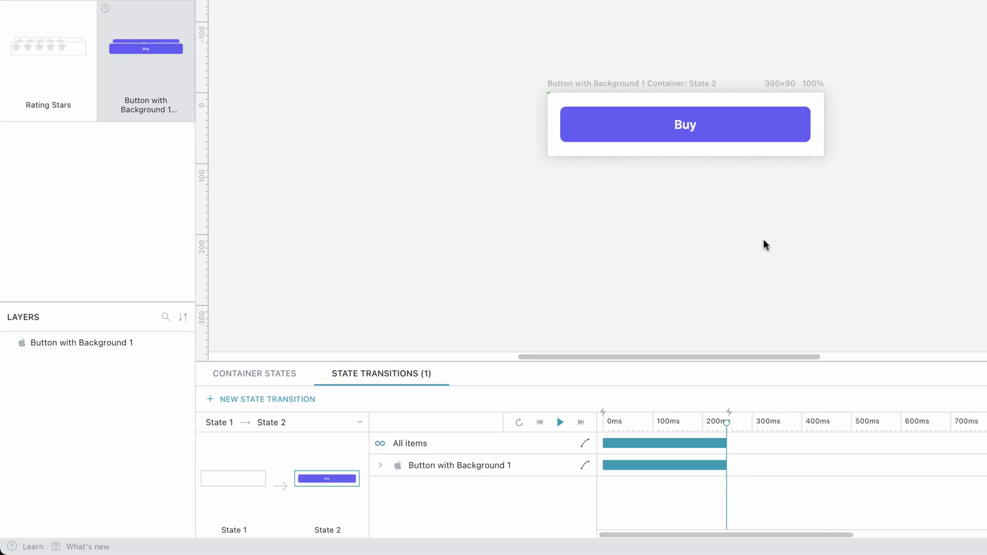
pyautogui.click(561, 426)
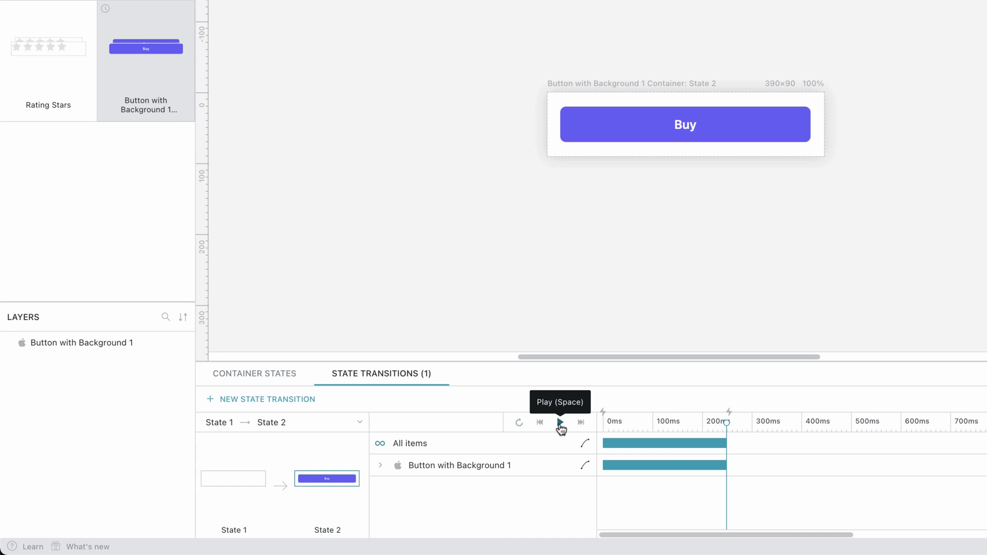
# Change the all-items easing power from Quad to Back (Ease out) and replay the transition
pyautogui.click(586, 444)
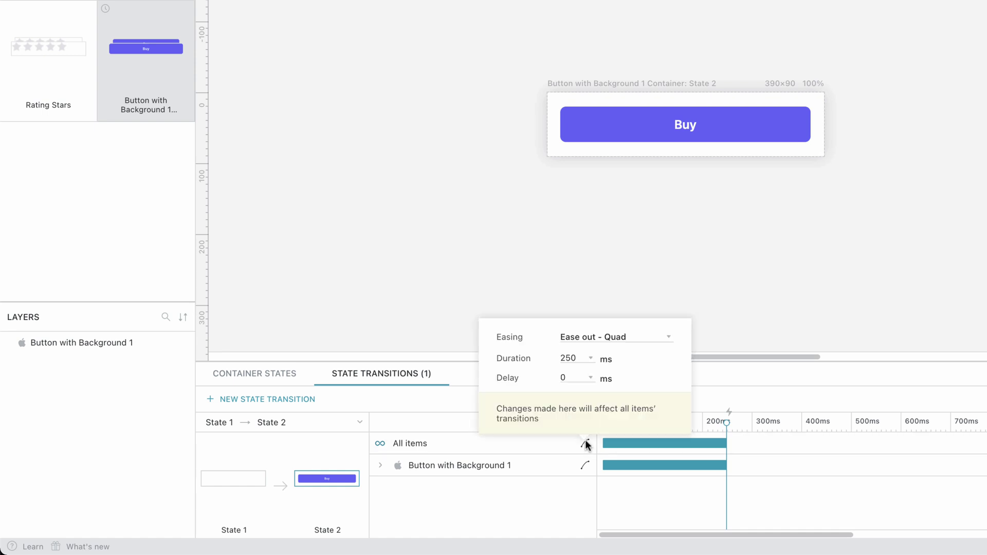
pyautogui.click(624, 338)
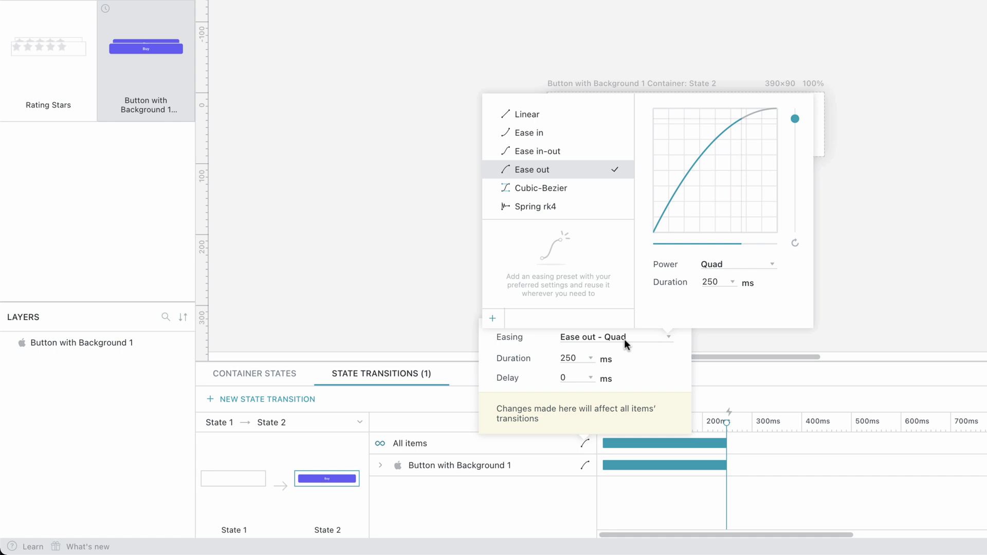
pyautogui.click(725, 265)
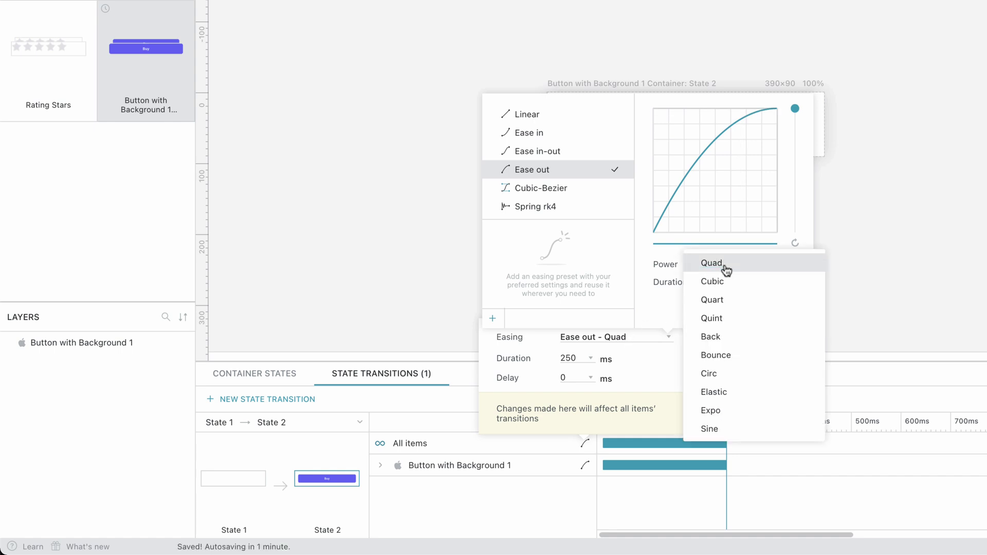
pyautogui.click(728, 341)
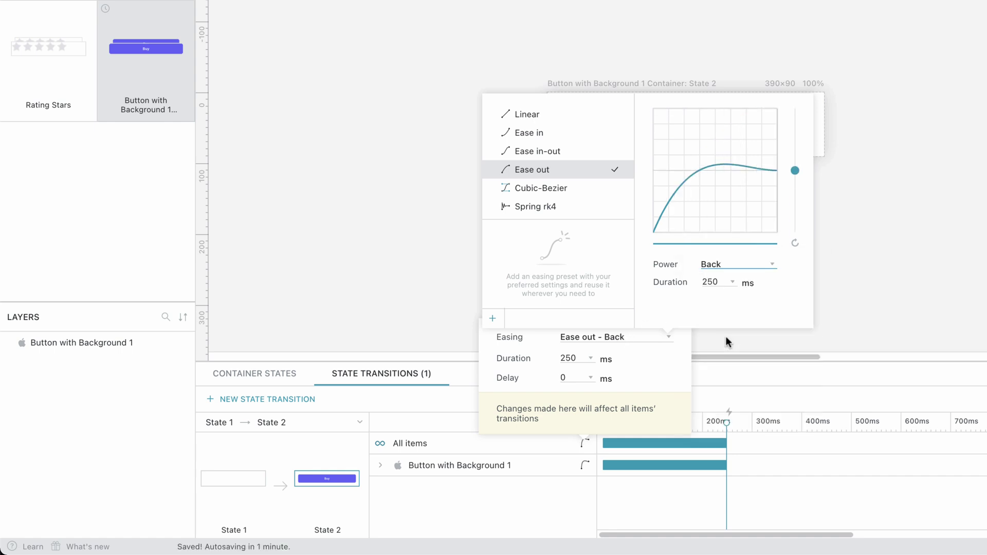
pyautogui.click(727, 340)
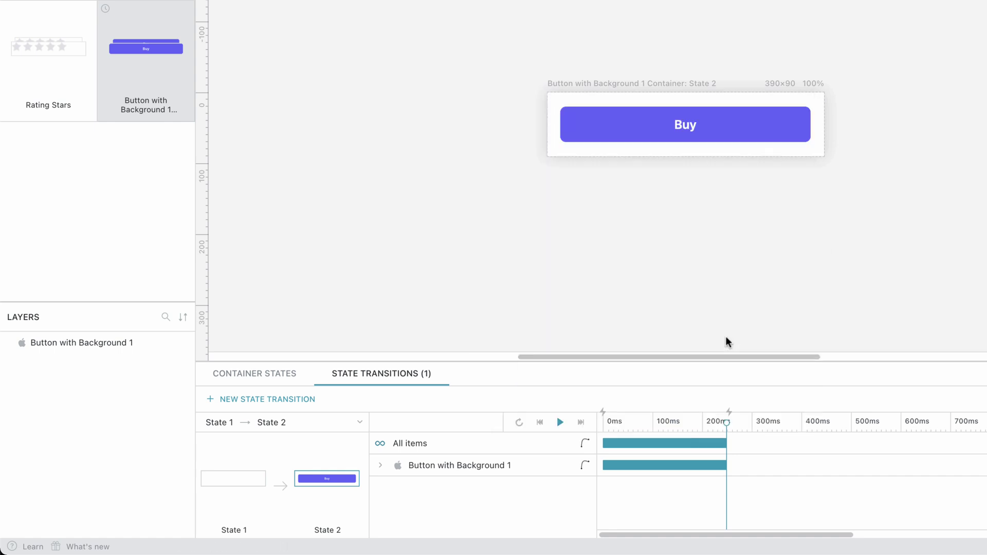
pyautogui.click(560, 422)
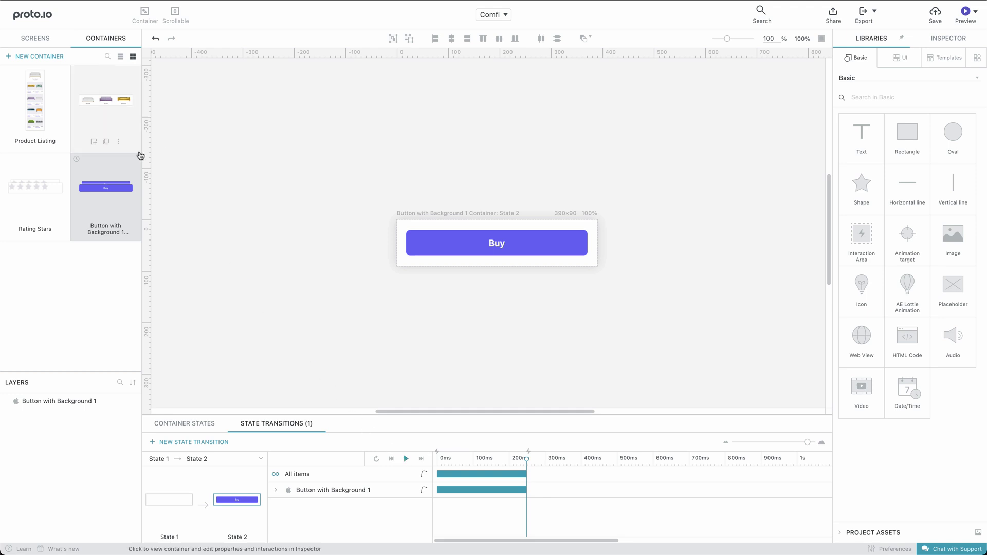
# On Product Details, stretch the Buy button container to X 0, 390 wide and 94 tall
pyautogui.click(52, 45)
pyautogui.click(94, 90)
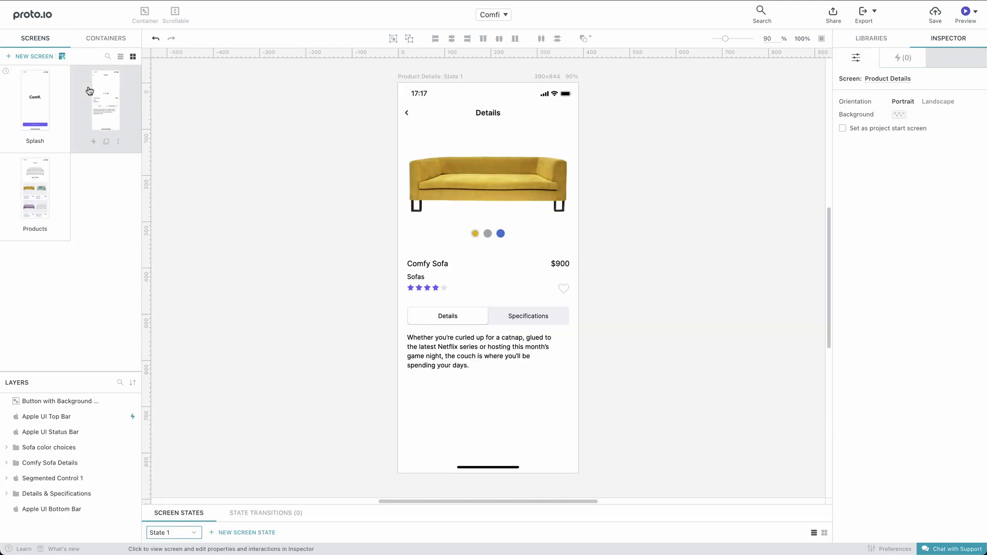
pyautogui.click(521, 441)
pyautogui.moveTo(572, 443); pyautogui.dragTo(580, 444)
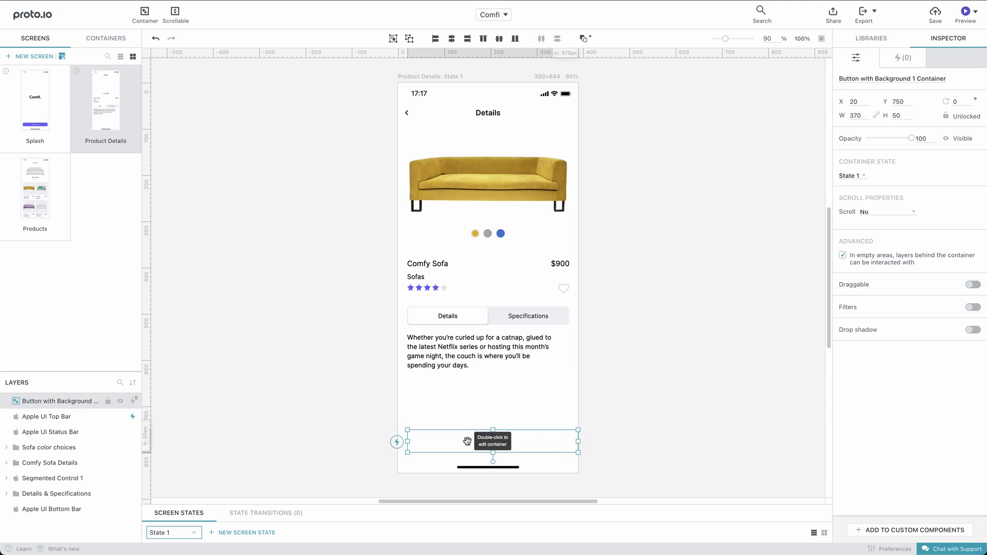
pyautogui.moveTo(407, 441); pyautogui.dragTo(400, 442)
pyautogui.moveTo(489, 453); pyautogui.dragTo(492, 474)
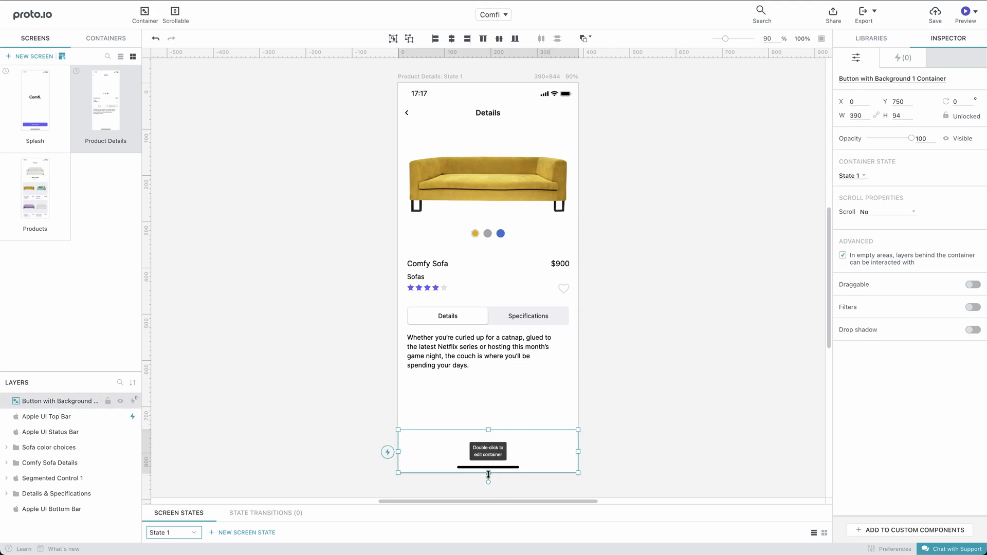
pyautogui.rightClick(547, 451)
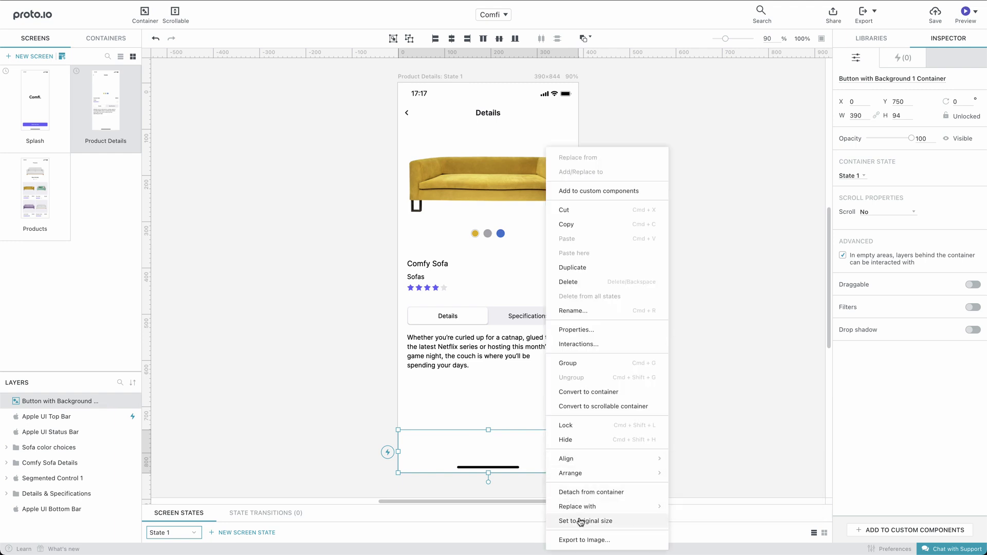
pyautogui.click(537, 491)
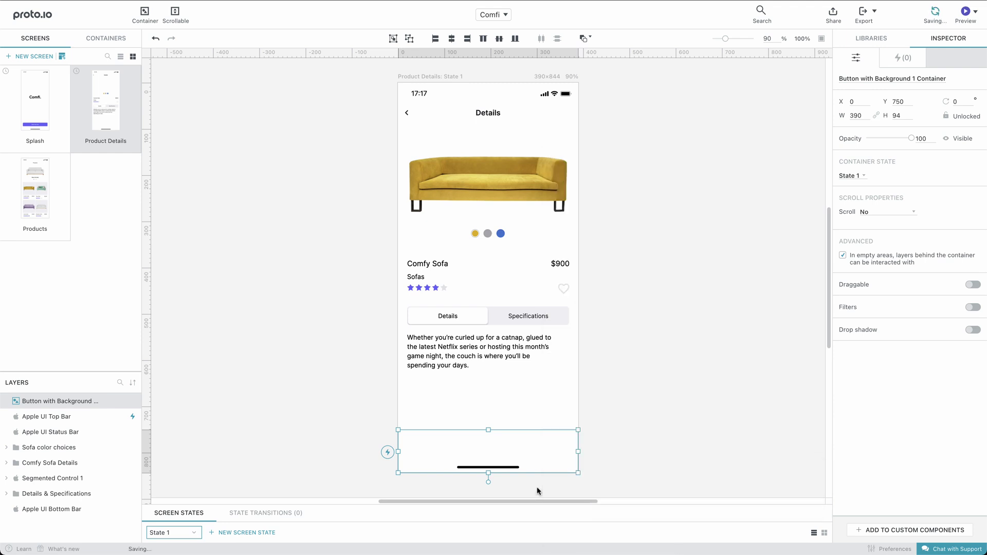
pyautogui.click(538, 491)
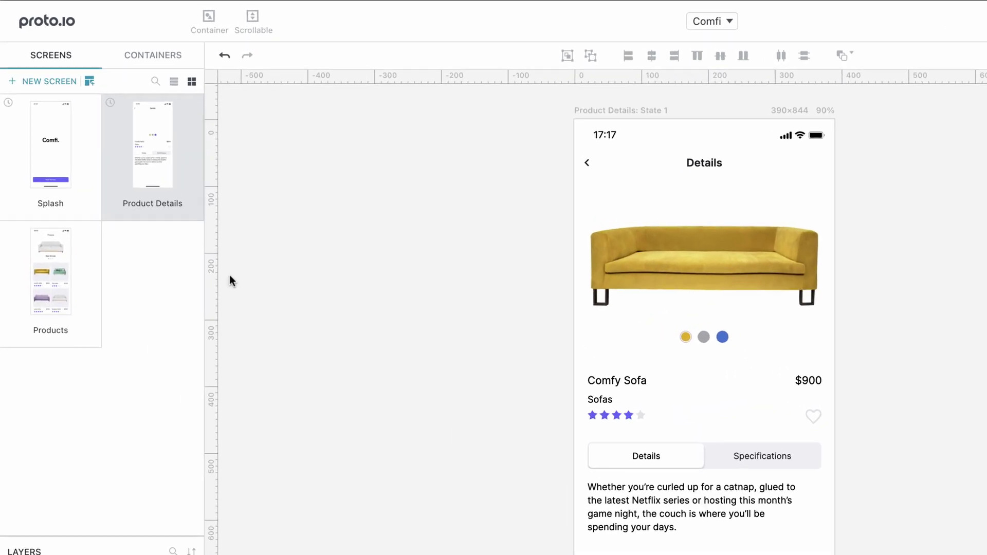
# Save Interaction 1: on Screen show, change Button with Background 1 Container to State 2
pyautogui.moveTo(114, 147)
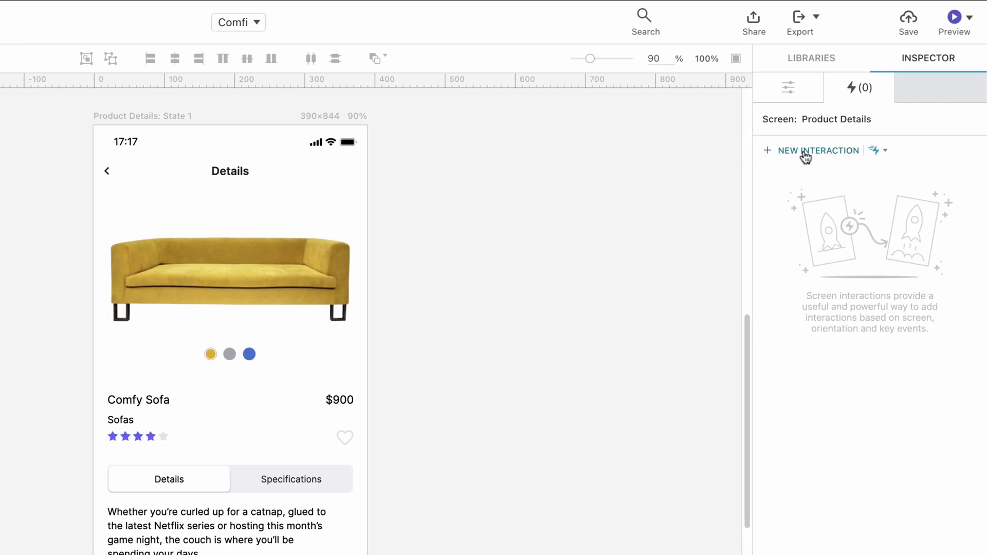
pyautogui.click(918, 151)
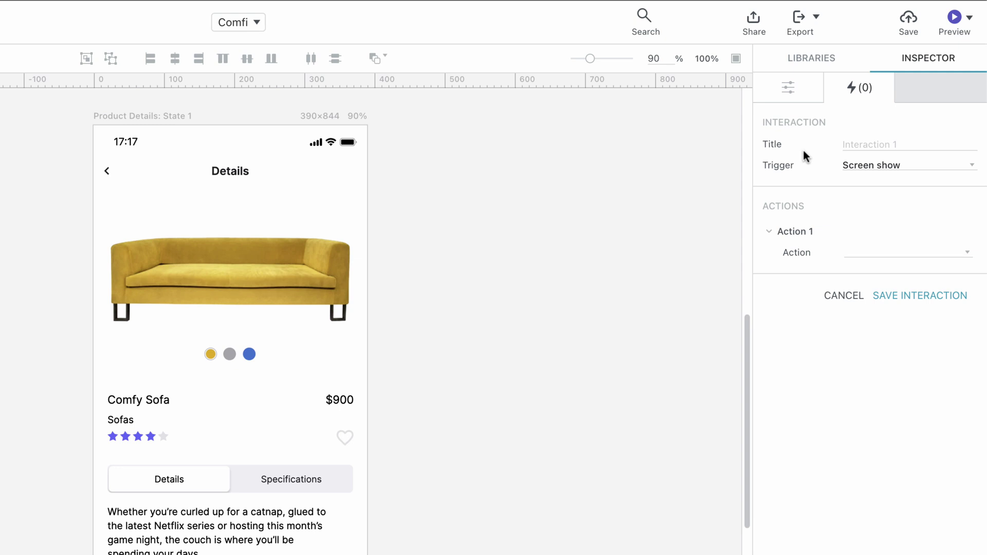
pyautogui.click(868, 253)
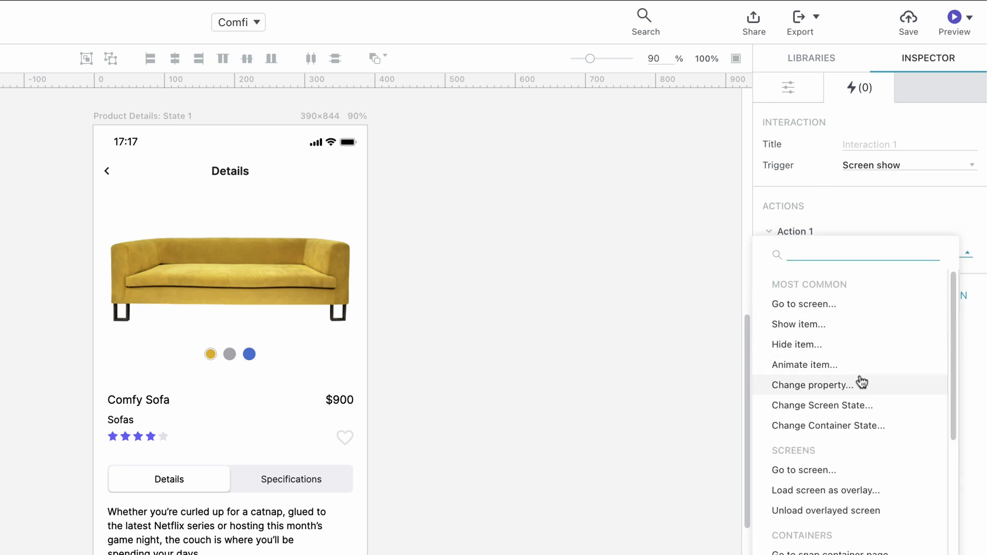
pyautogui.click(858, 427)
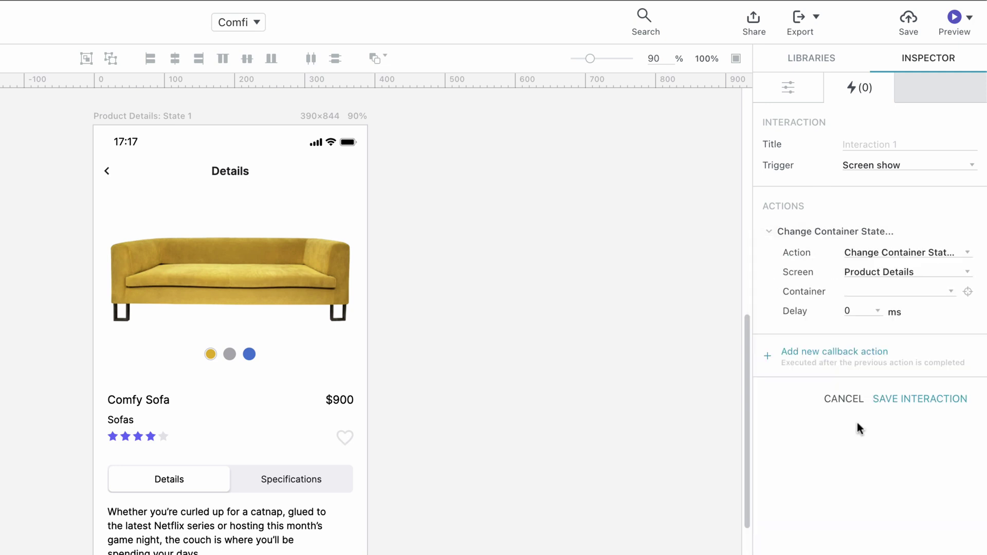
pyautogui.click(873, 292)
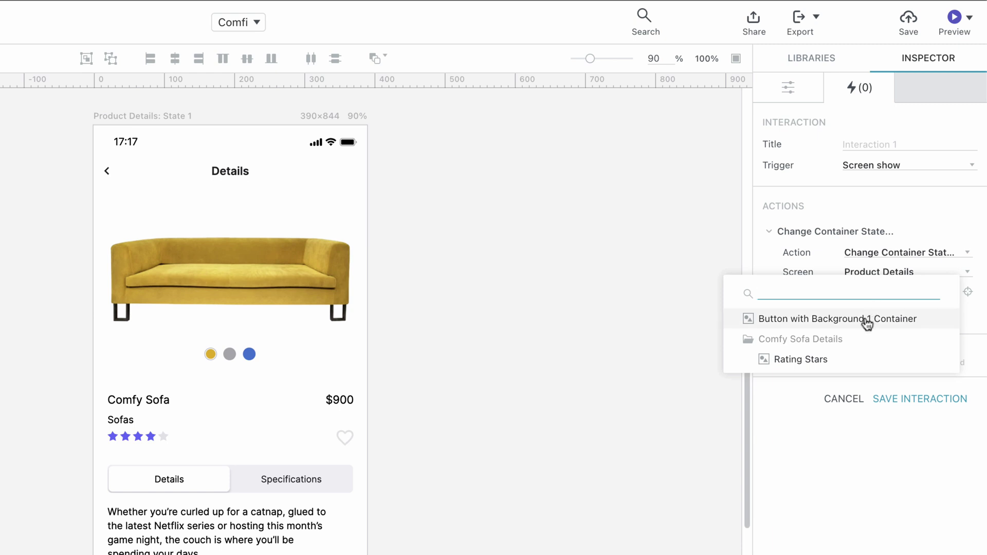
pyautogui.click(866, 319)
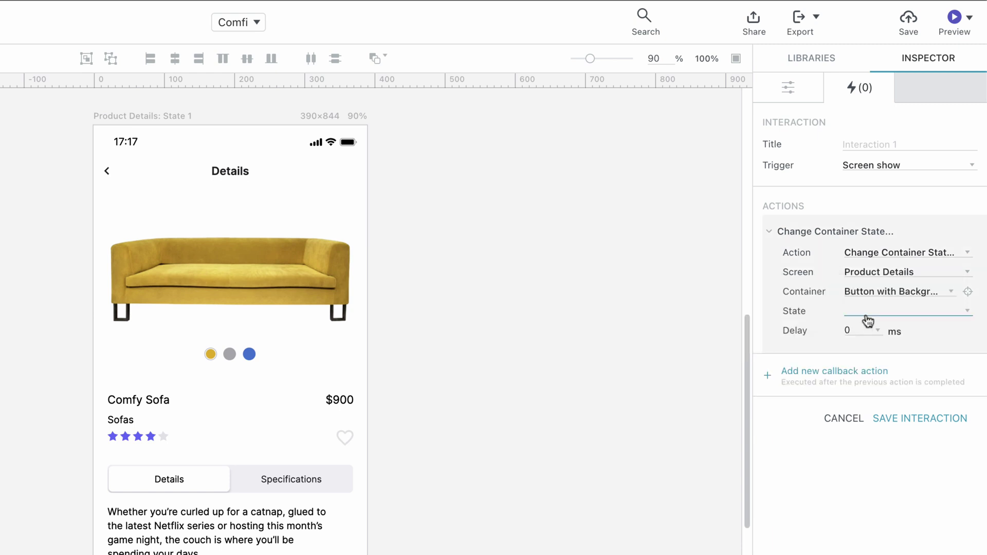
pyautogui.click(866, 313)
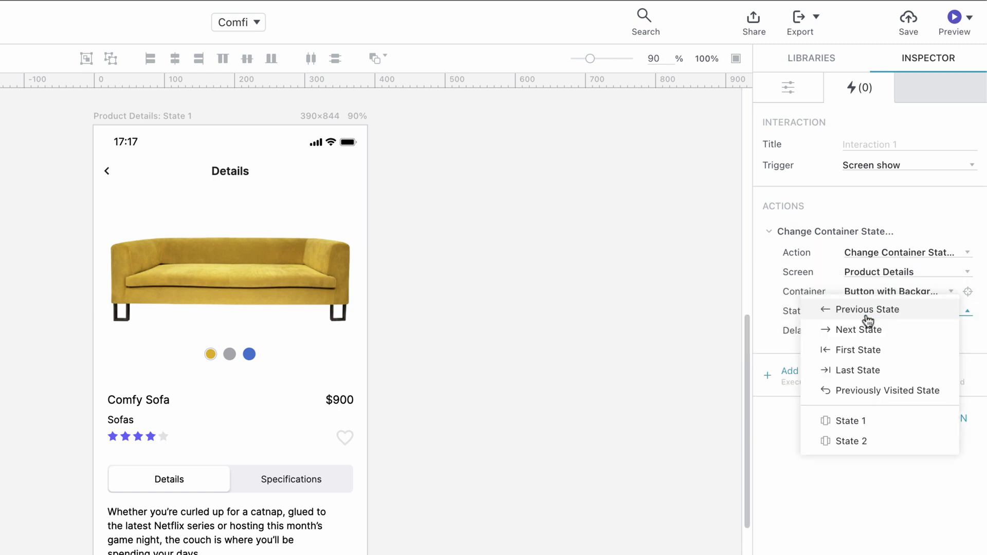
pyautogui.click(856, 440)
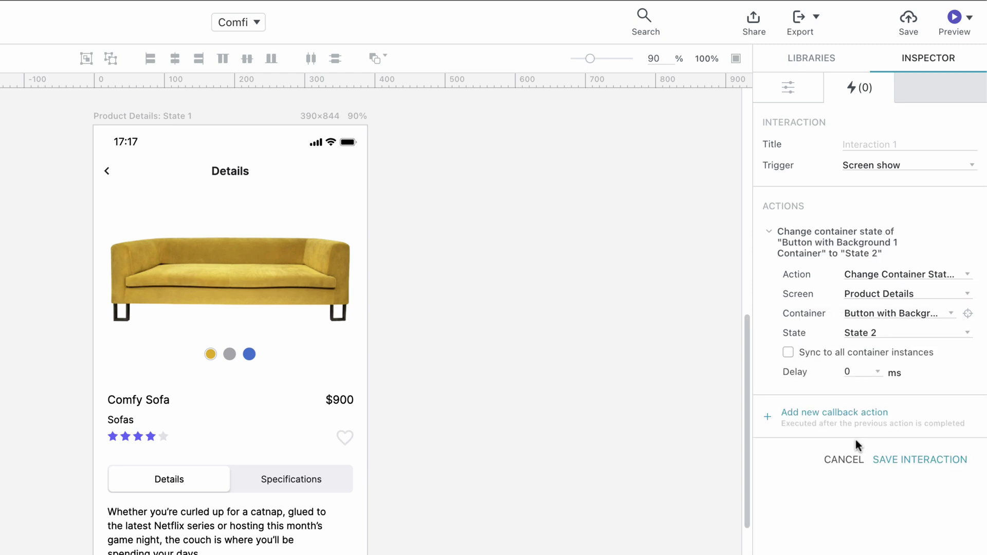
pyautogui.click(885, 459)
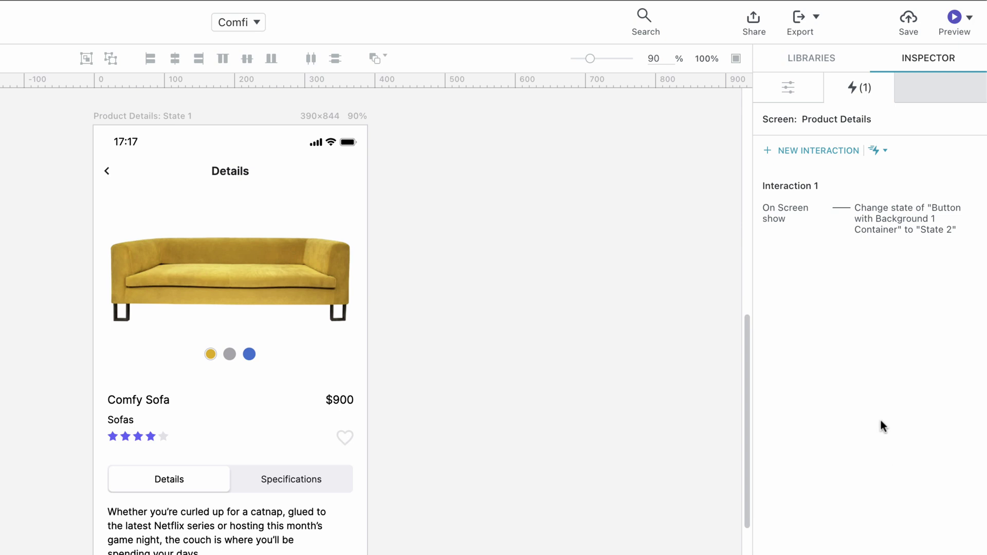
# Save Interaction 2: on Screen hide, change Button with Background 1 Container to State 1
pyautogui.click(831, 151)
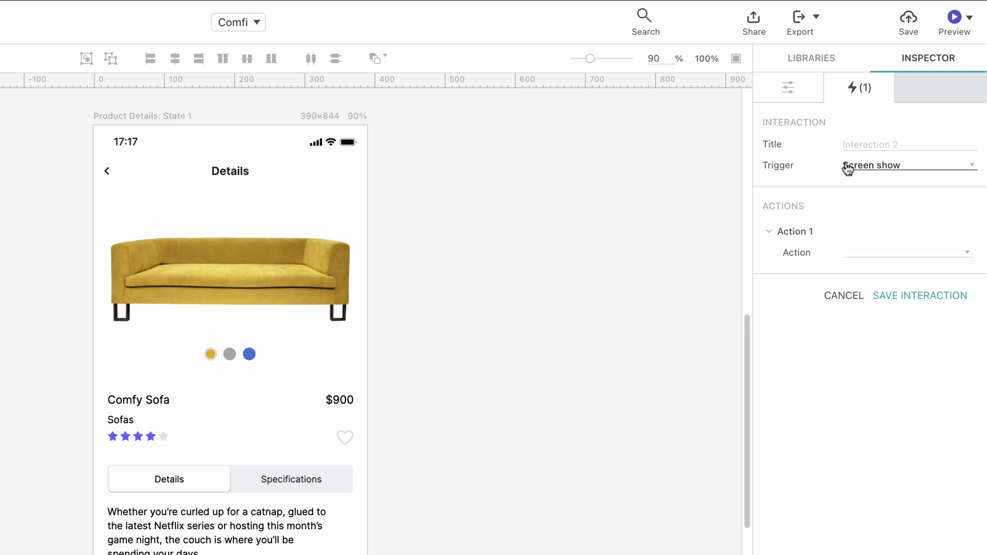
pyautogui.click(849, 166)
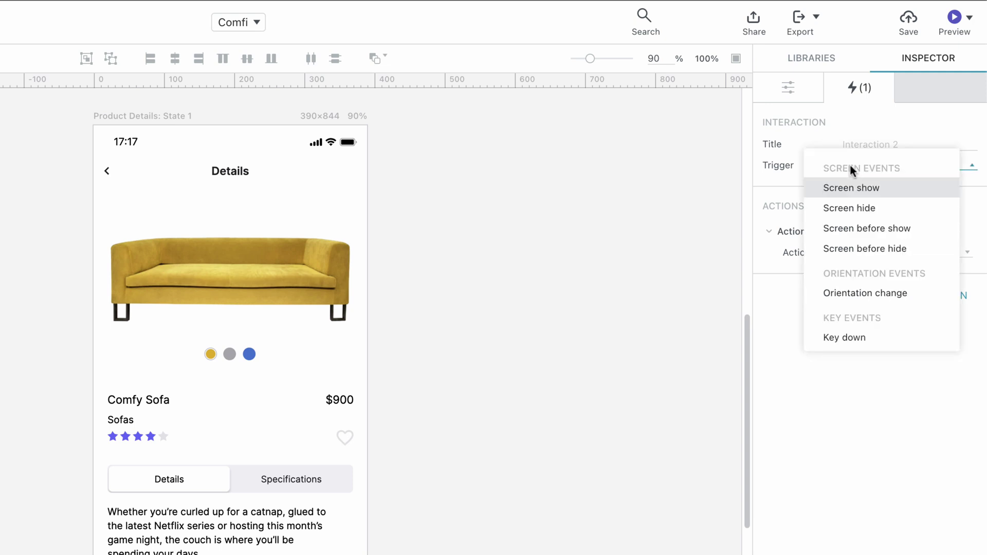
pyautogui.click(851, 211)
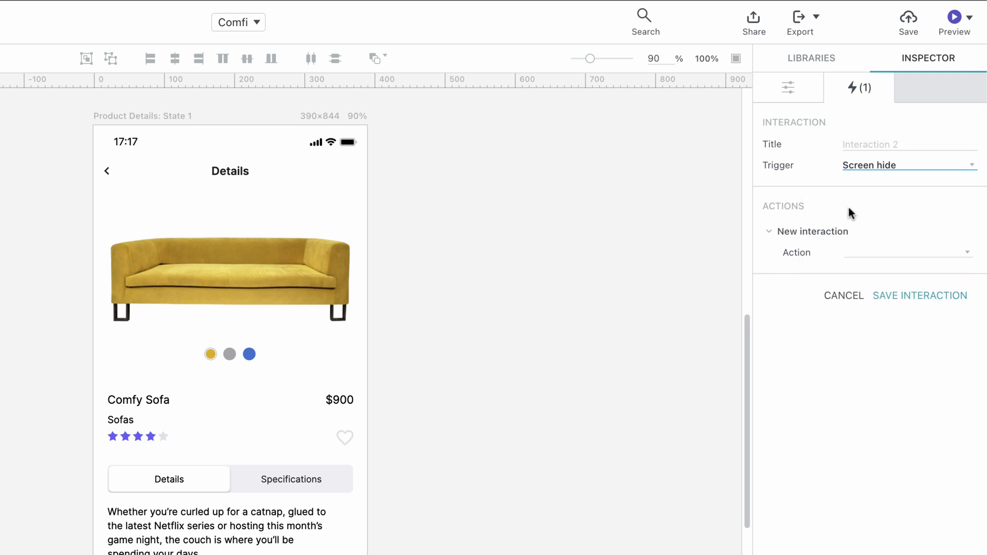
pyautogui.click(858, 252)
pyautogui.click(865, 425)
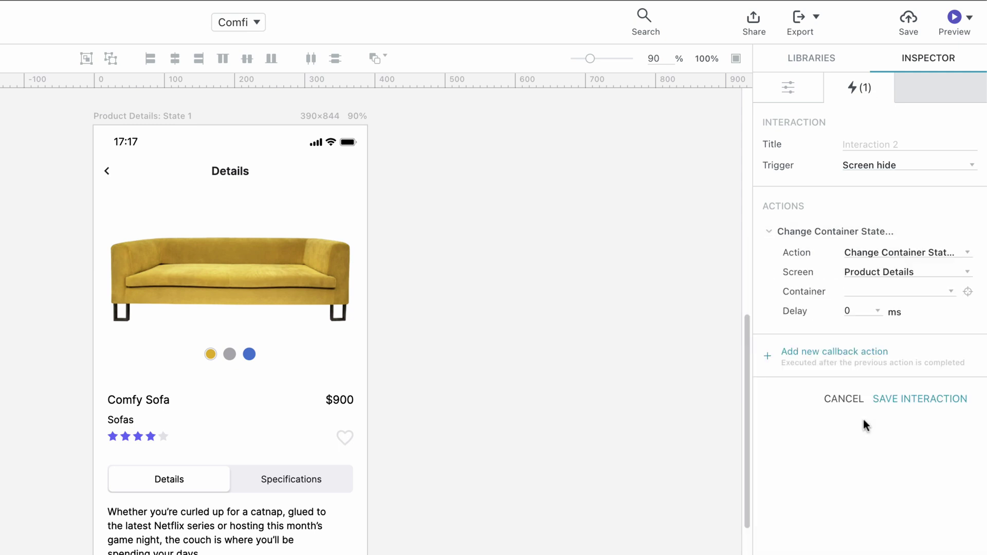
pyautogui.click(867, 295)
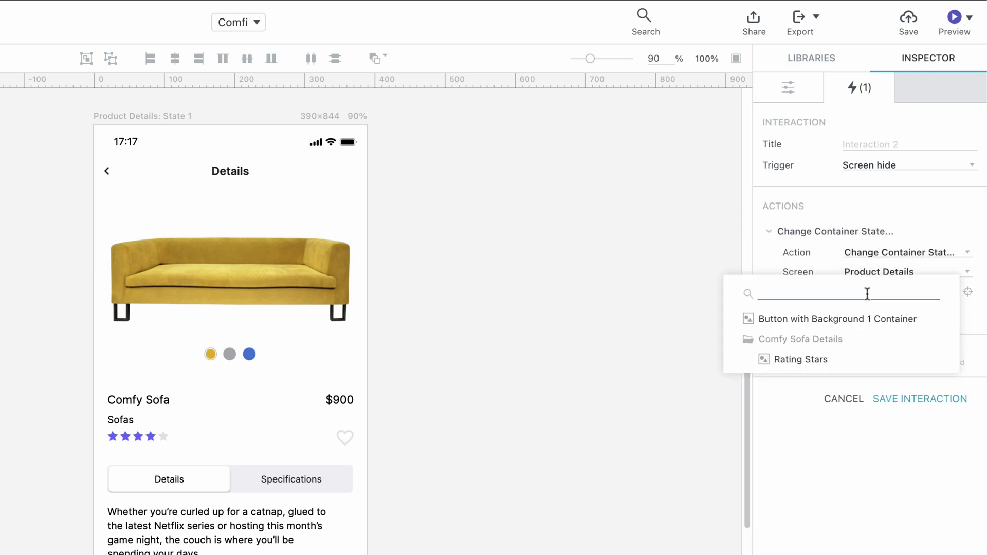
pyautogui.click(863, 320)
pyautogui.click(867, 319)
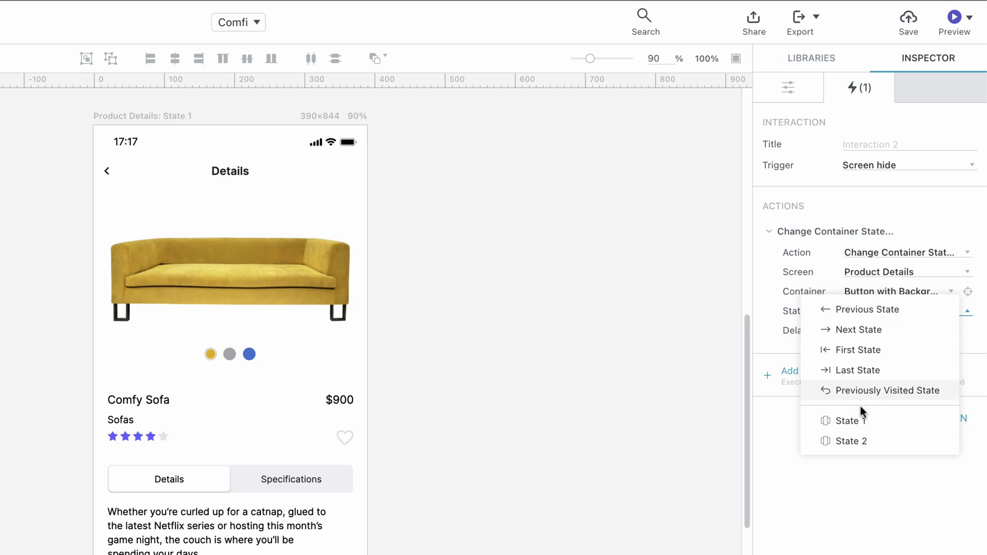
pyautogui.click(860, 423)
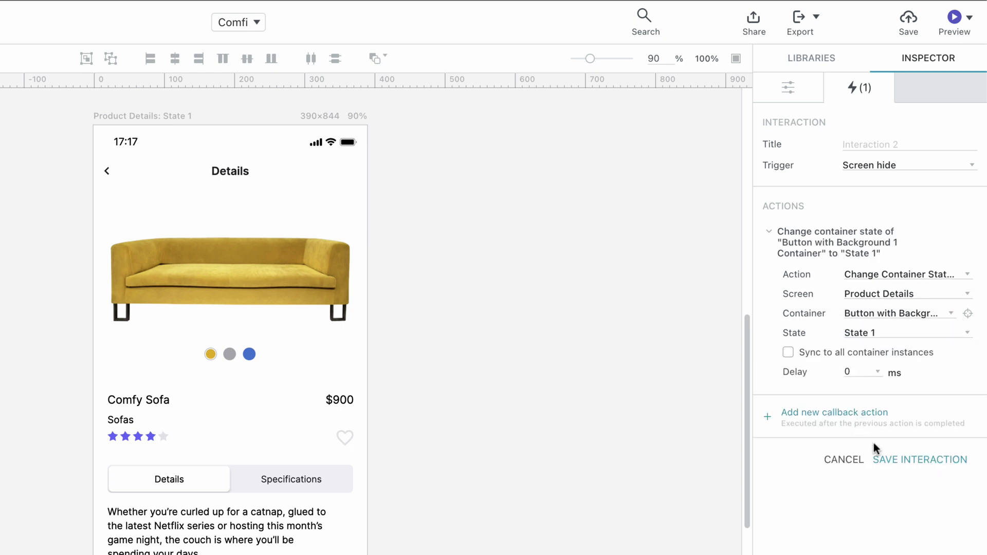
pyautogui.click(891, 459)
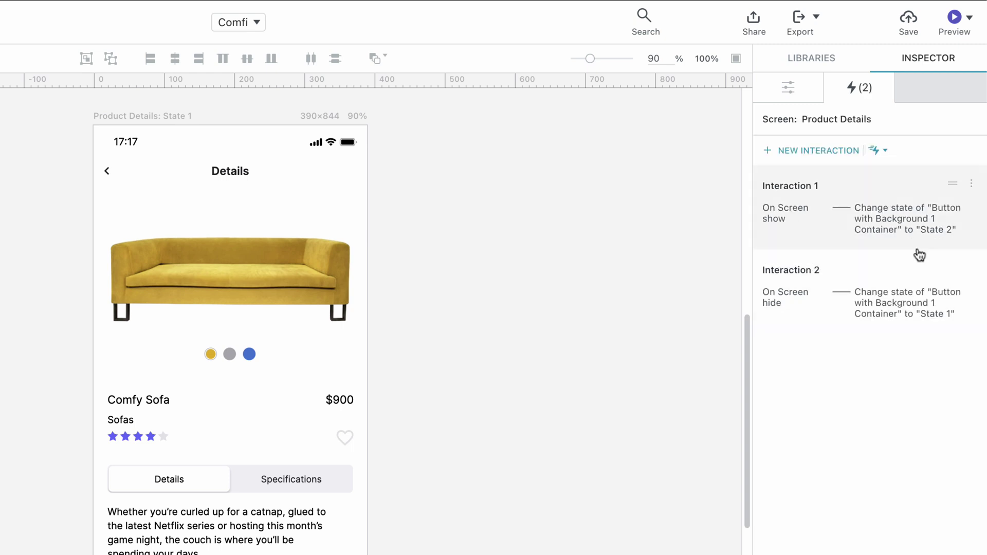
# Run the Comfi prototype in the player, return to Products, and reopen the Comfy Sofa details
pyautogui.click(962, 21)
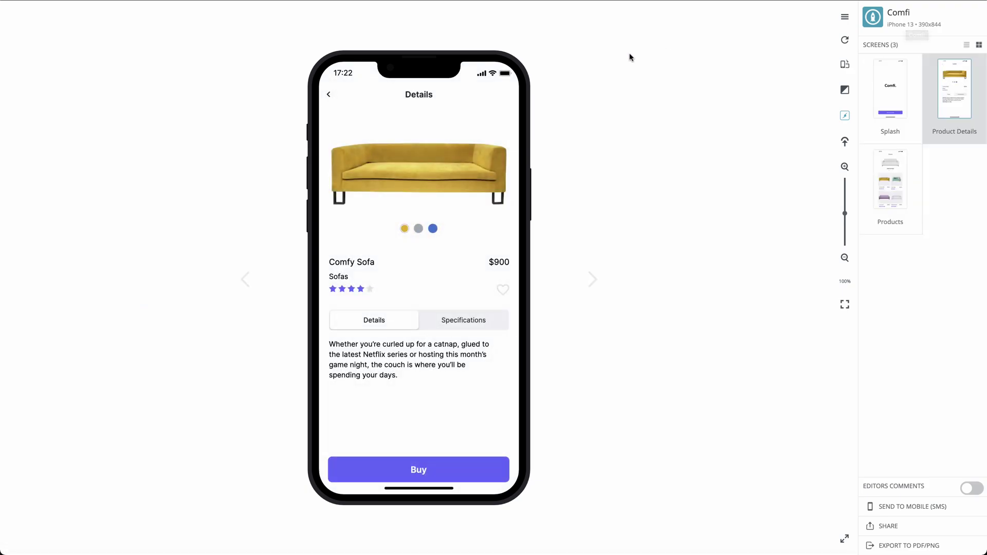
pyautogui.click(330, 96)
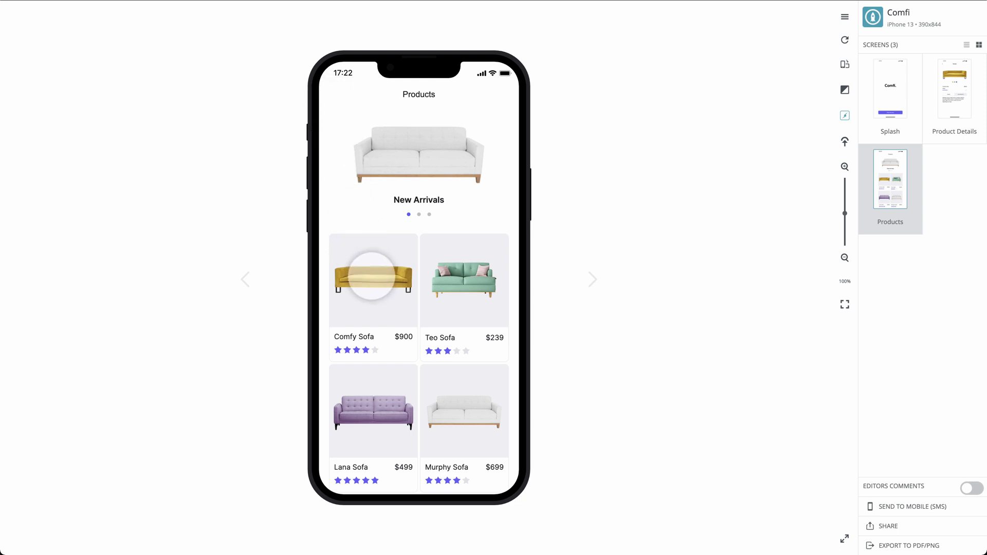
pyautogui.click(372, 276)
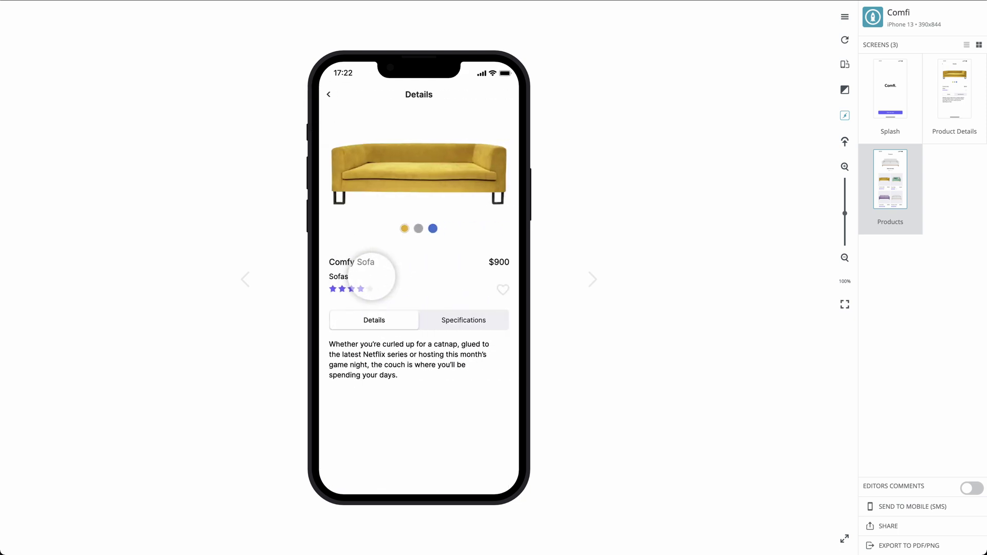